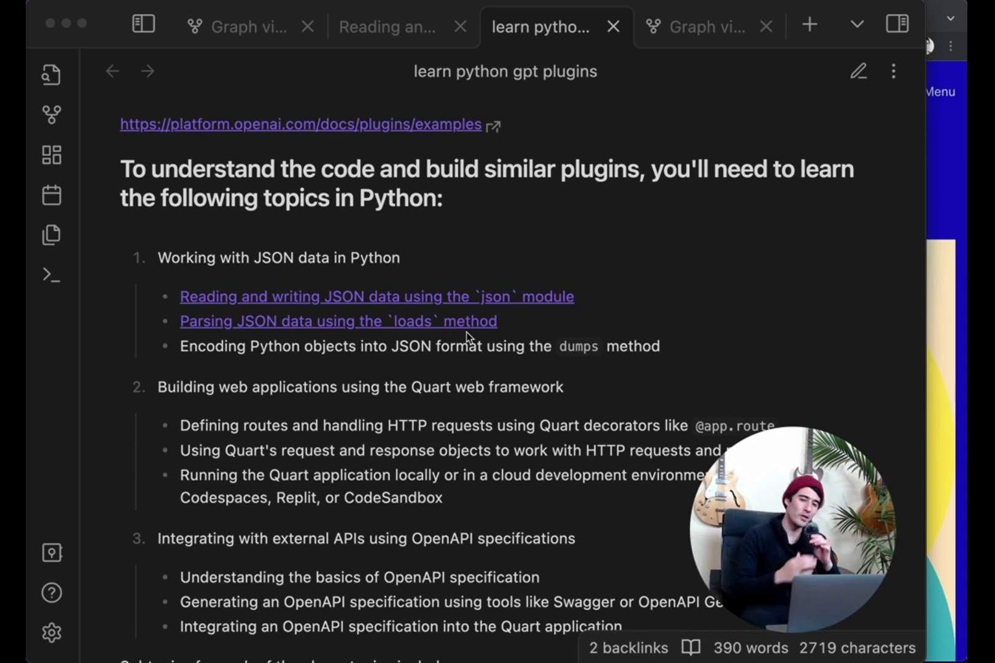
Step: Scroll the plugins note to its topic list and bring the ChatGPT plugins announcement page forward
scroll(327, 382, "down", 2)
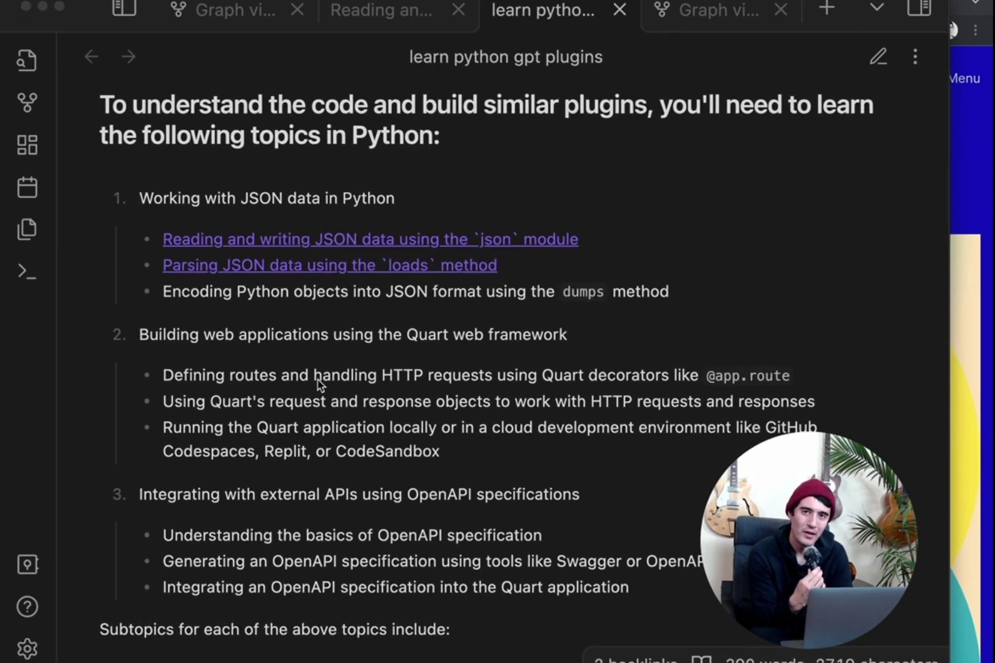
left_click(988, 192)
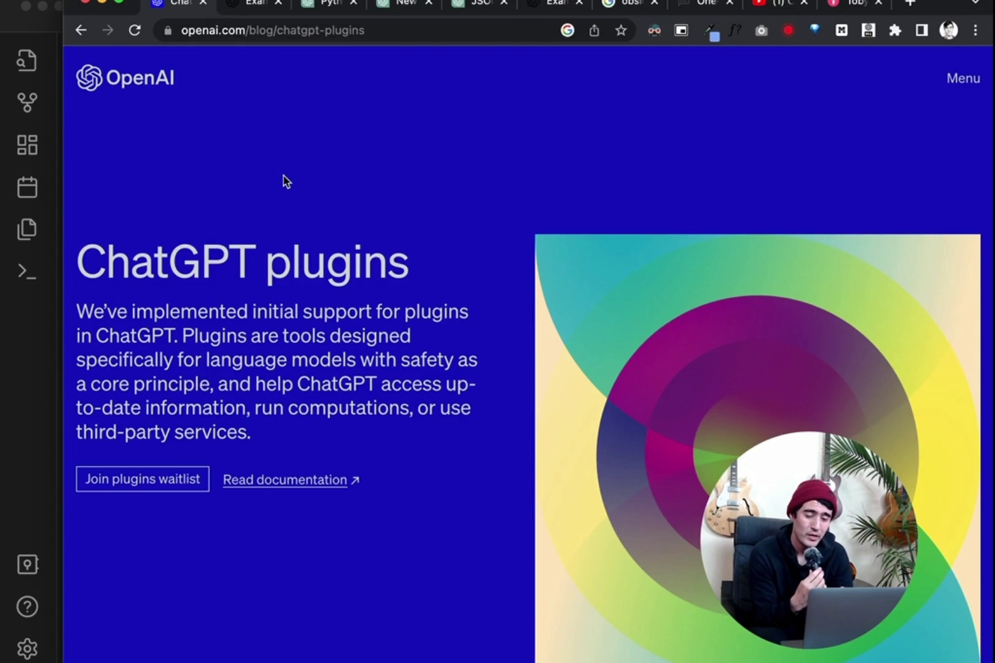
Step: Skim the Example plugins docs page, then go back to the learn python gpt plugins note
left_click(251, 5)
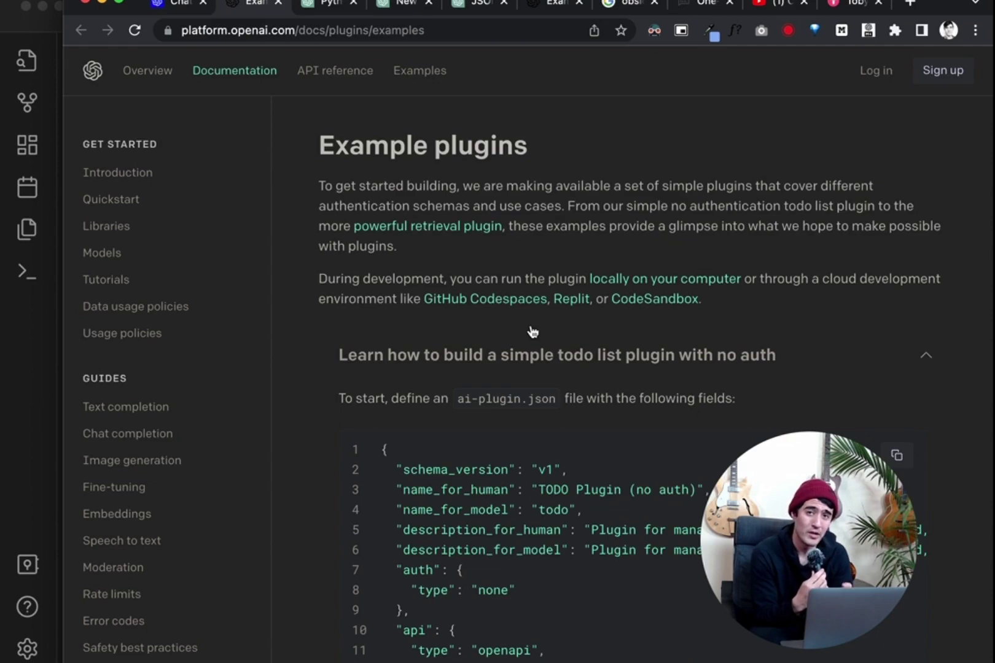
scroll(531, 329, "down", 20)
scroll(531, 328, "up", 20)
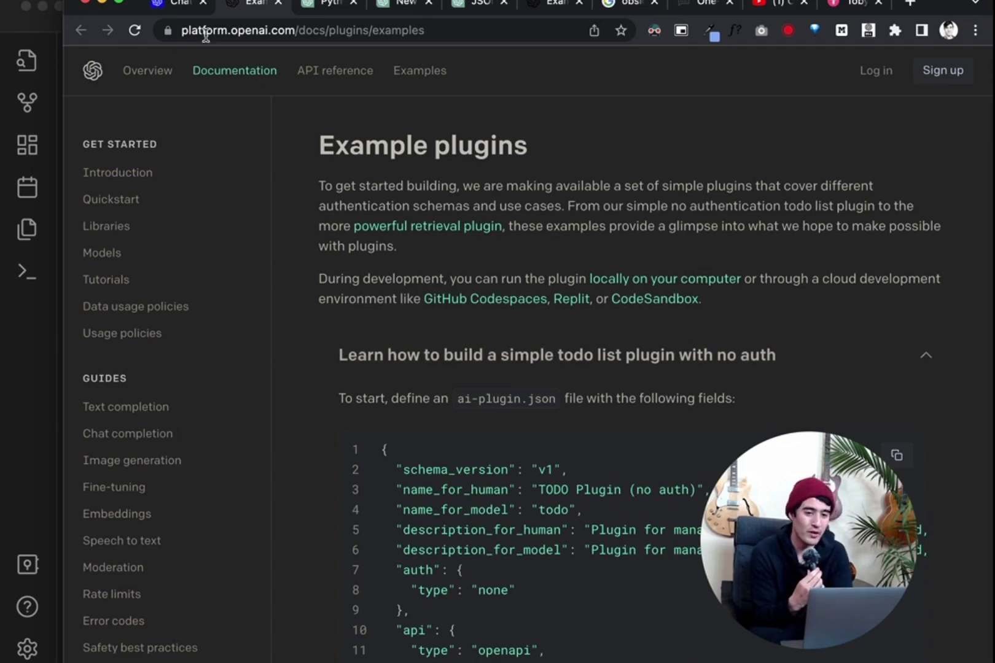
left_click(179, 11)
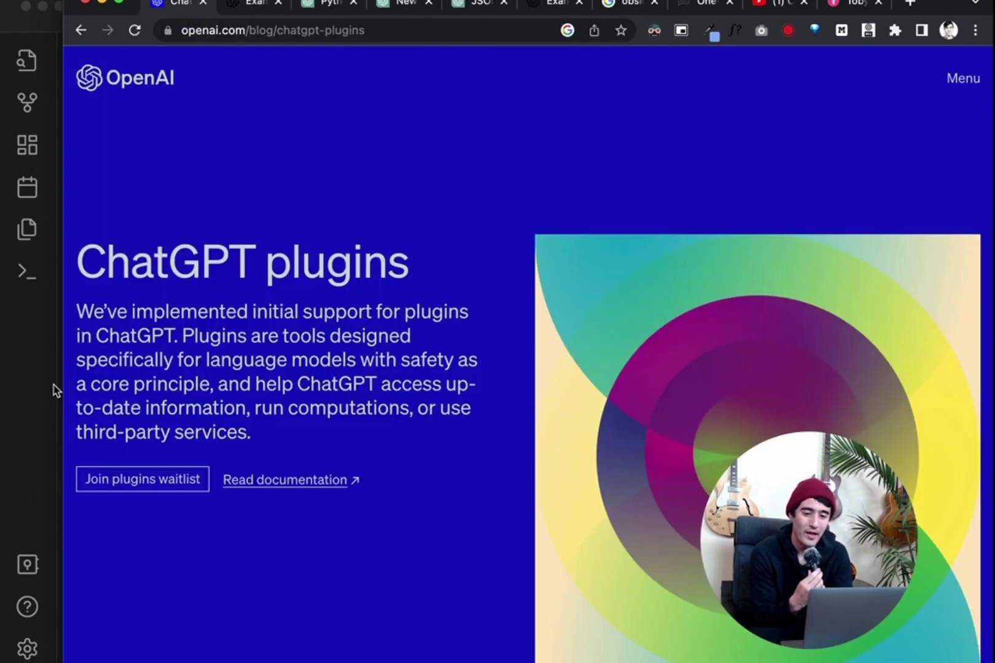
left_click(54, 391)
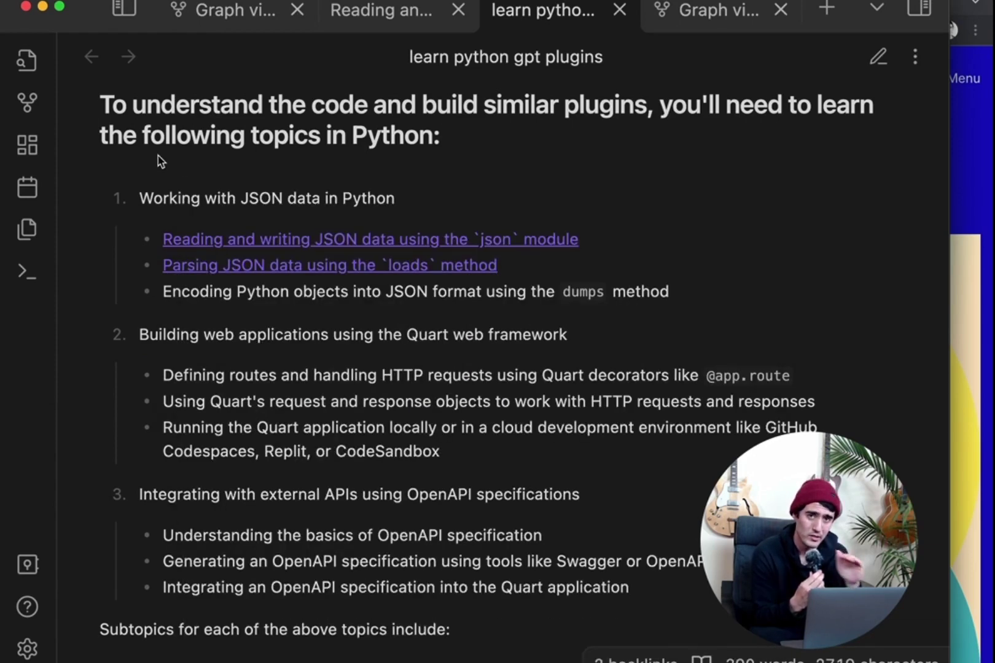
mouse_move(209, 237)
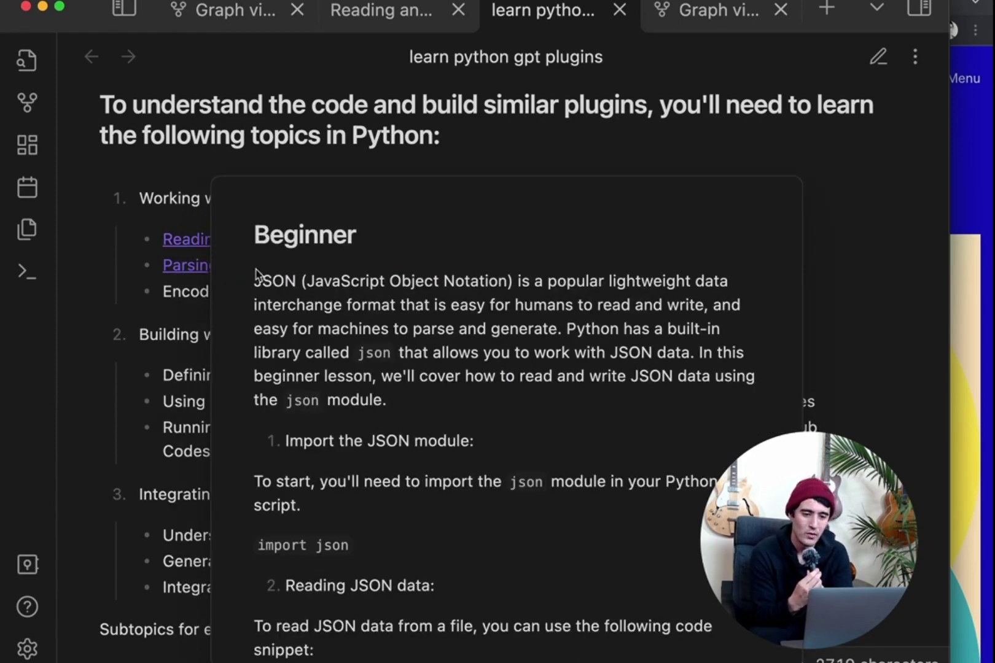
scroll(258, 277, "down", 10)
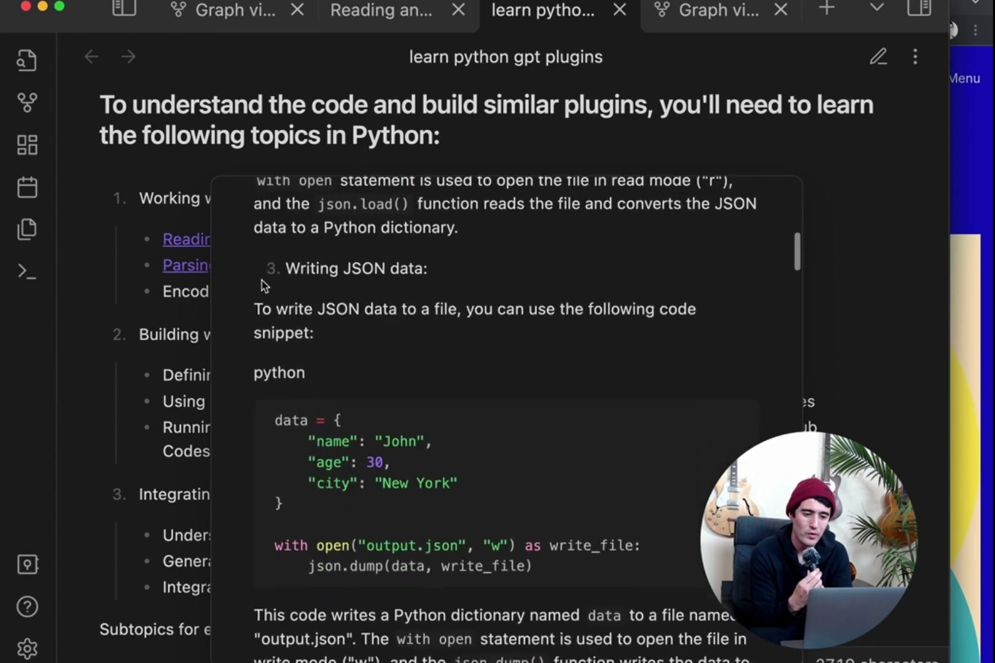
scroll(263, 282, "up", 10)
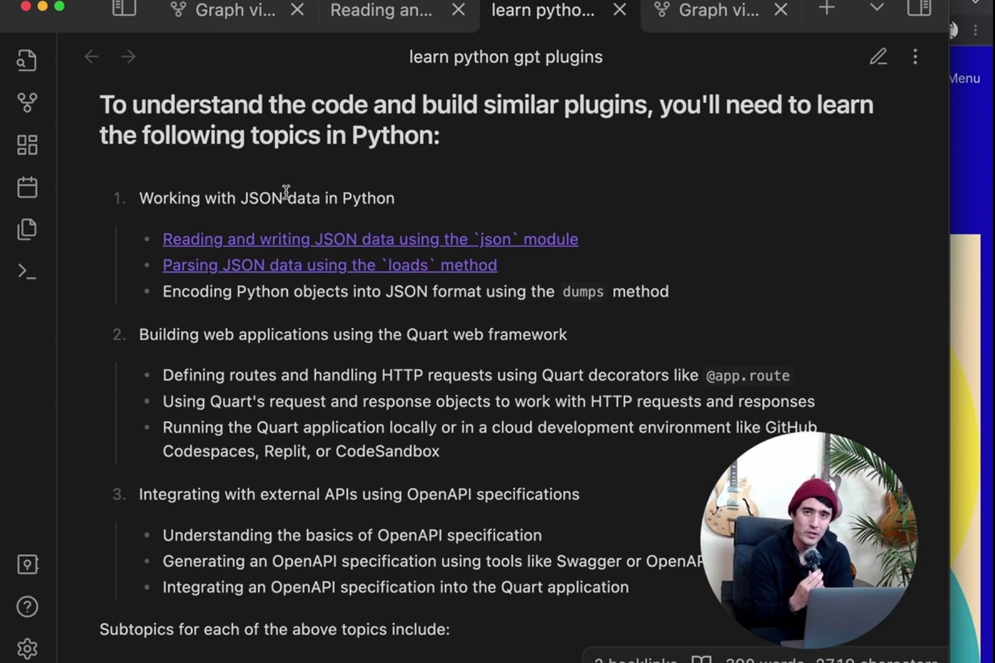
mouse_move(348, 236)
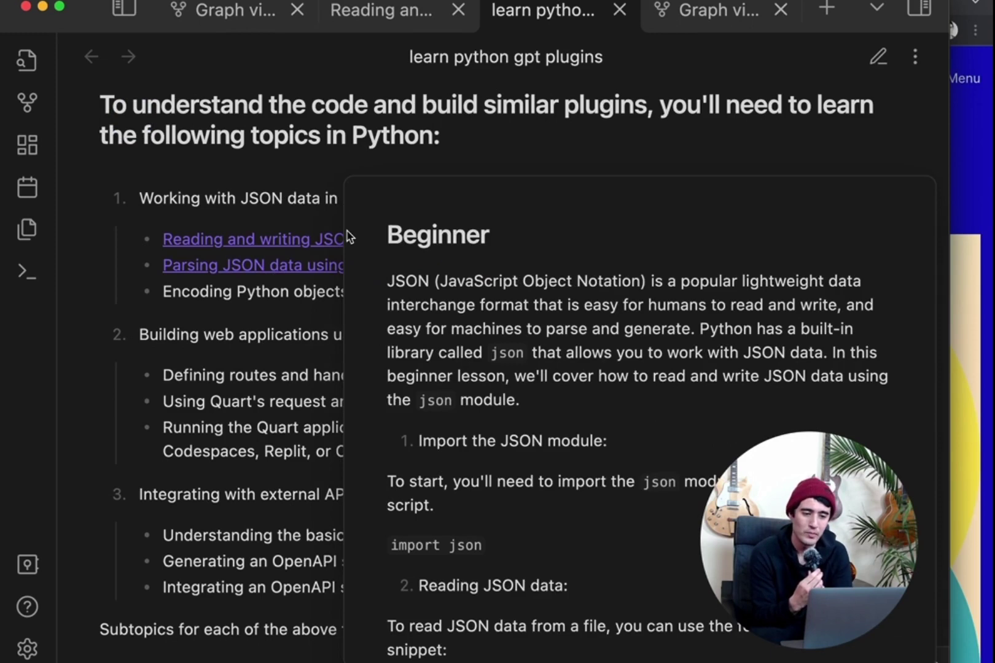
left_click(278, 242)
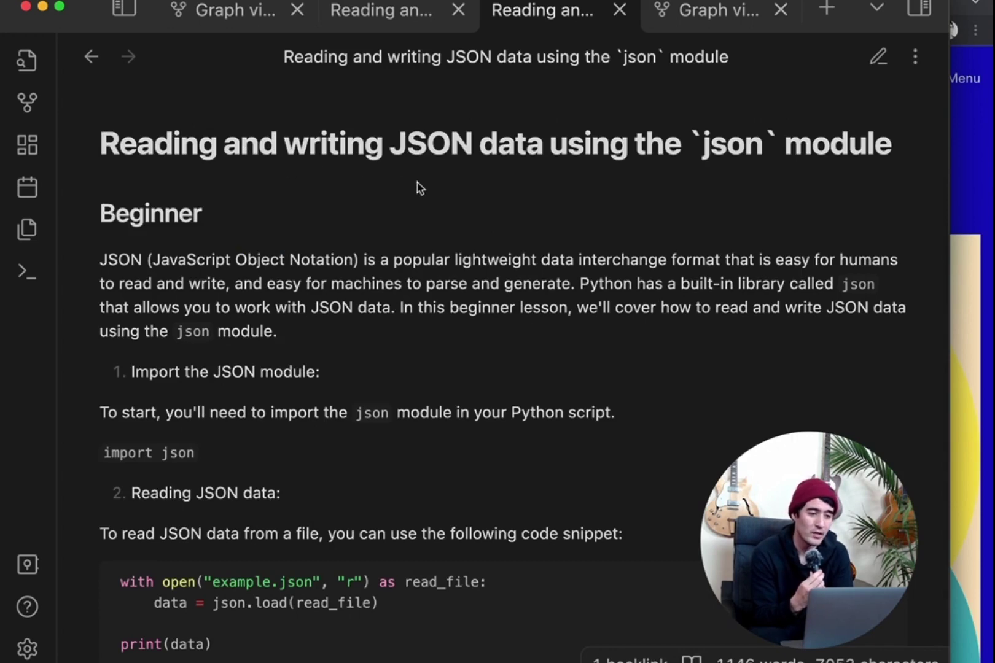
scroll(324, 439, "down", 8)
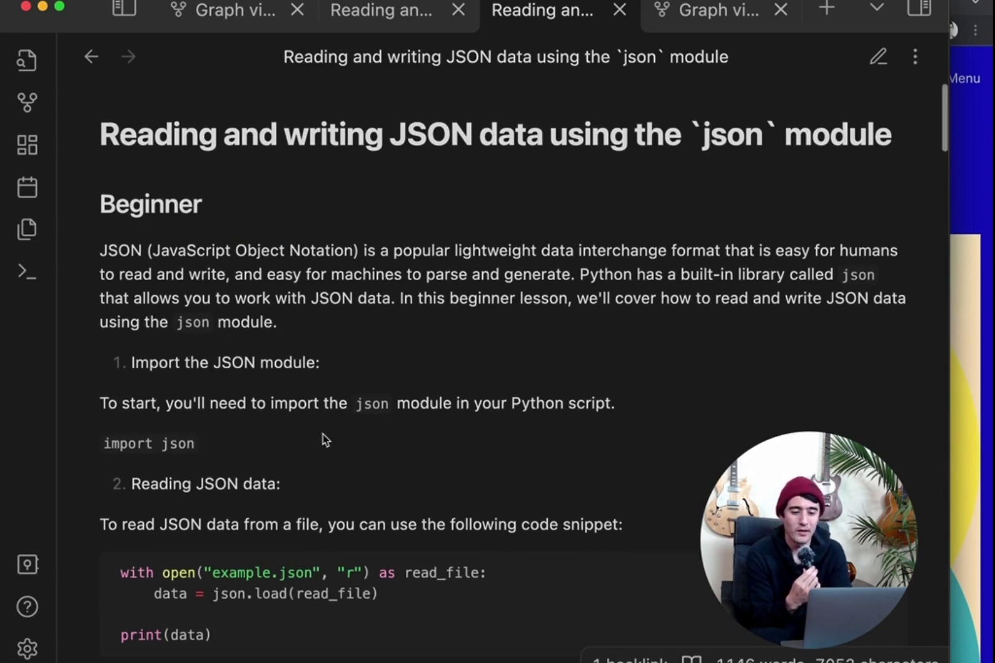
scroll(325, 439, "down", 3)
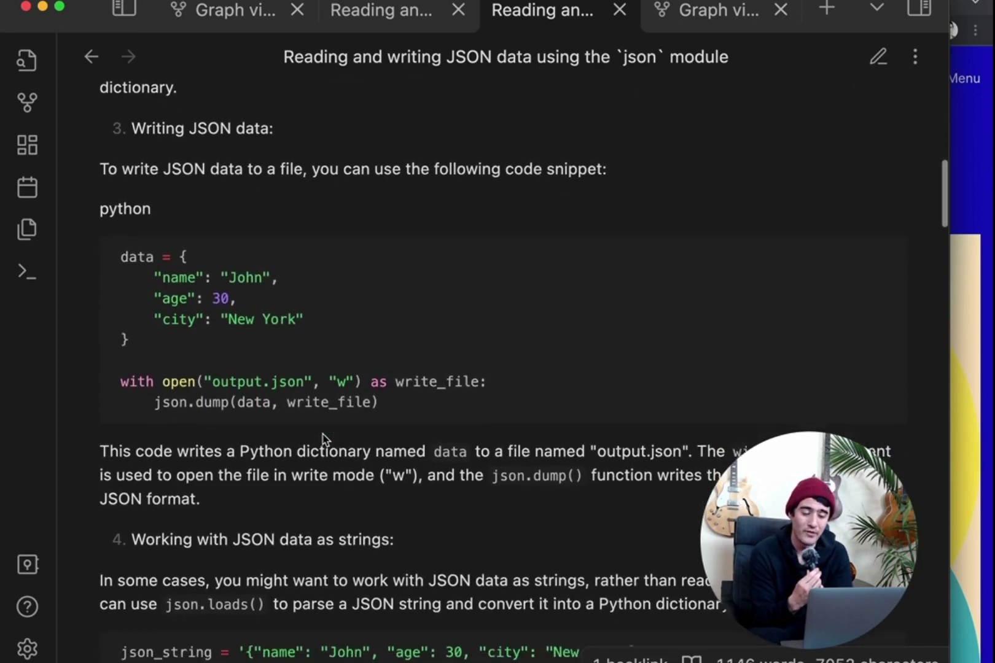
scroll(322, 438, "up", 10)
left_click(95, 60)
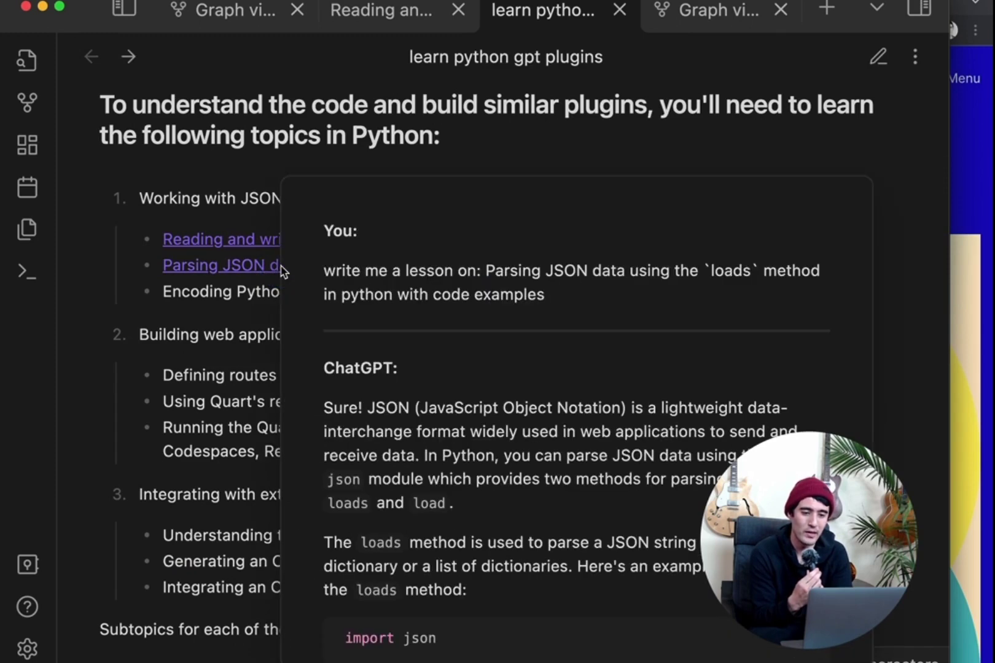
left_click(249, 270)
left_click(92, 56)
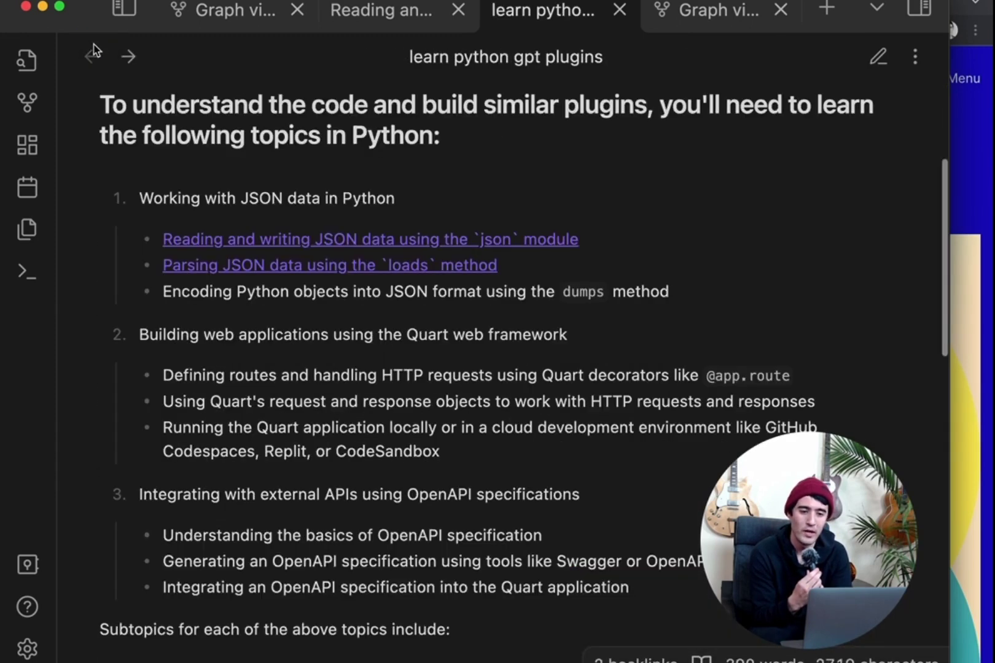
left_click(163, 298)
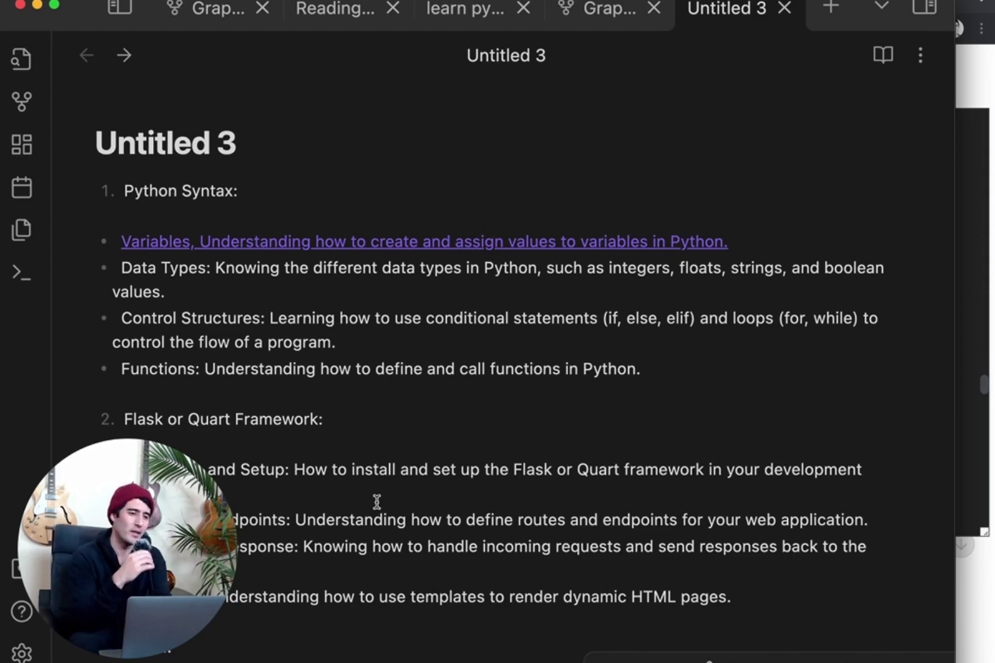
Step: Bring the ChatGPT chat forward and expand its list of past conversations
left_click(972, 87)
scroll(231, 237, "down", 5)
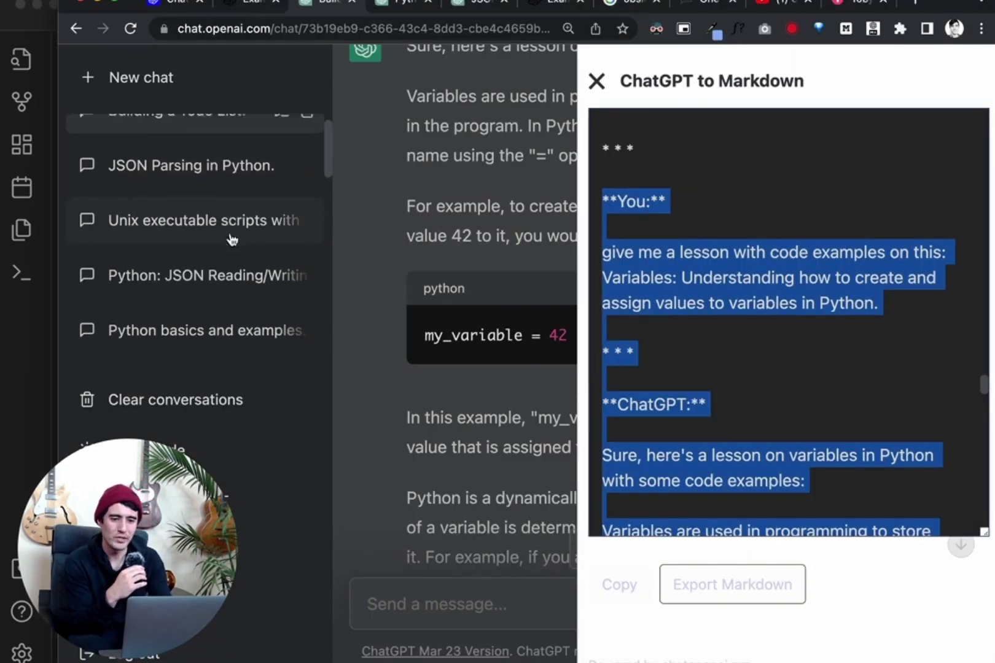
left_click(206, 349)
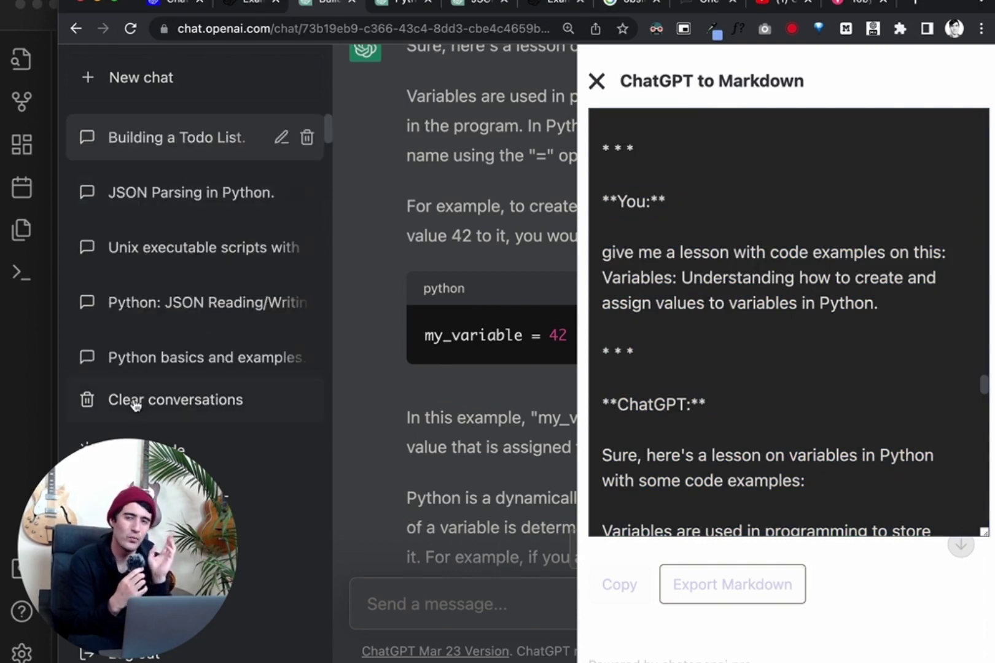
Step: Open the vault's graph view, drag the nvim config node, and review the ChatGPT and vim groups
left_click(40, 318)
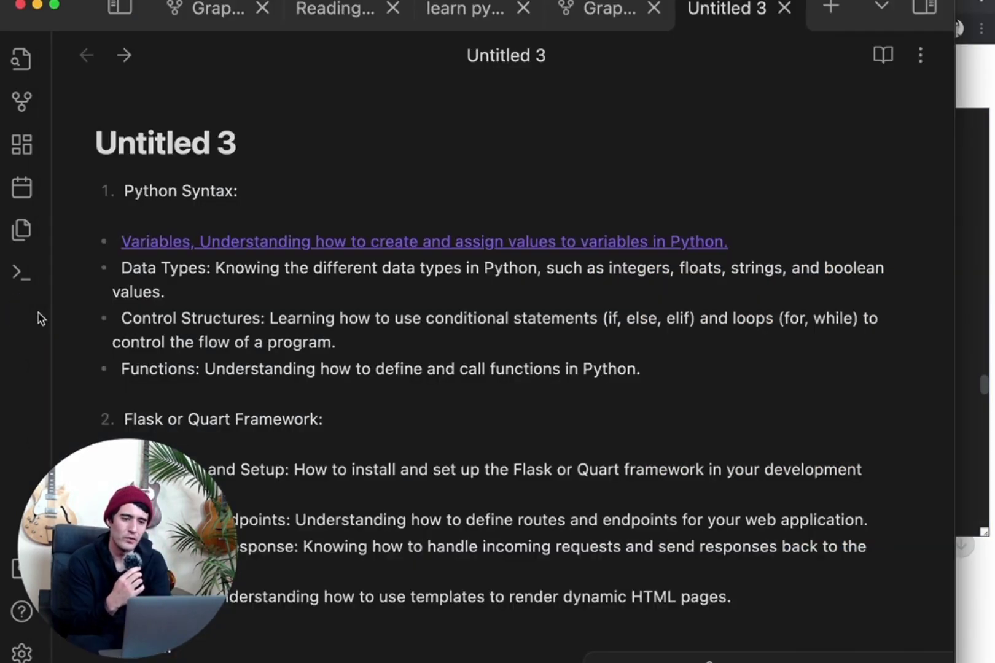
left_click(22, 101)
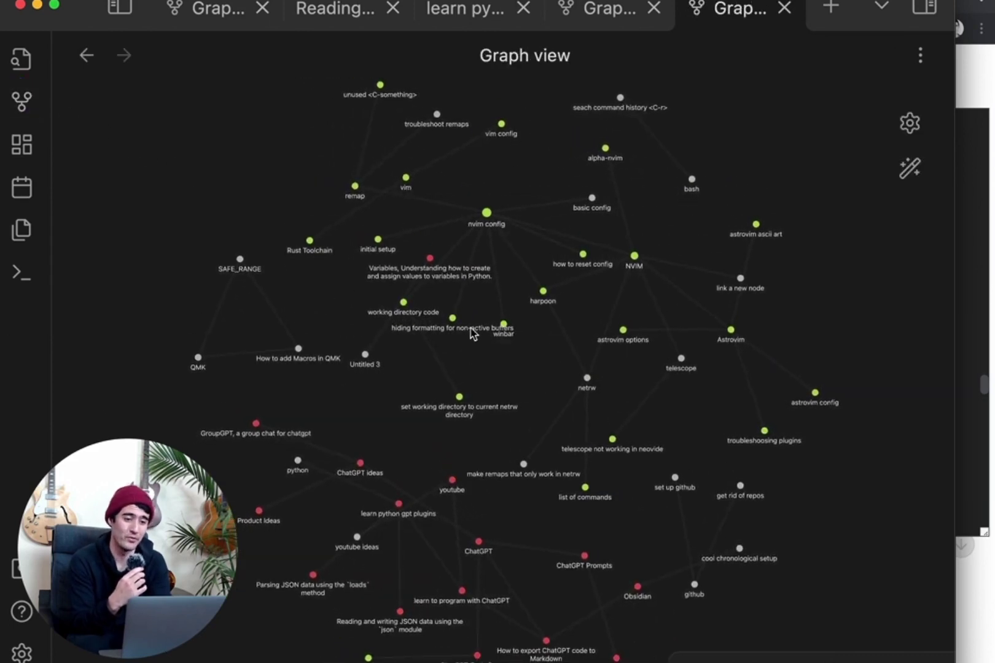
left_click_drag(493, 212, 116, 368)
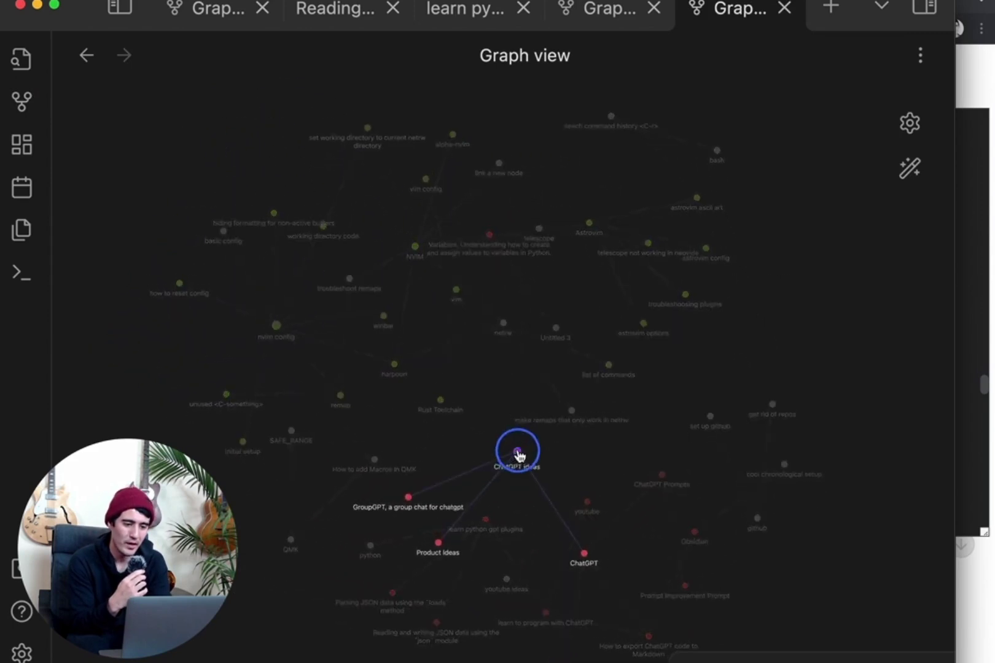
left_click(910, 124)
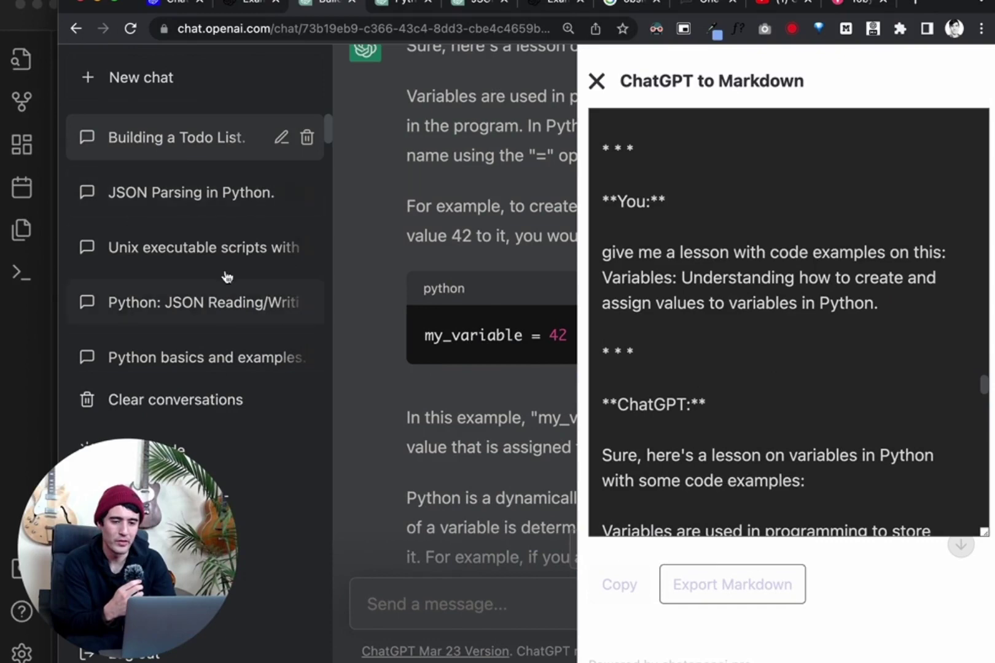
scroll(624, 408, "down", 1)
scroll(623, 408, "up", 1)
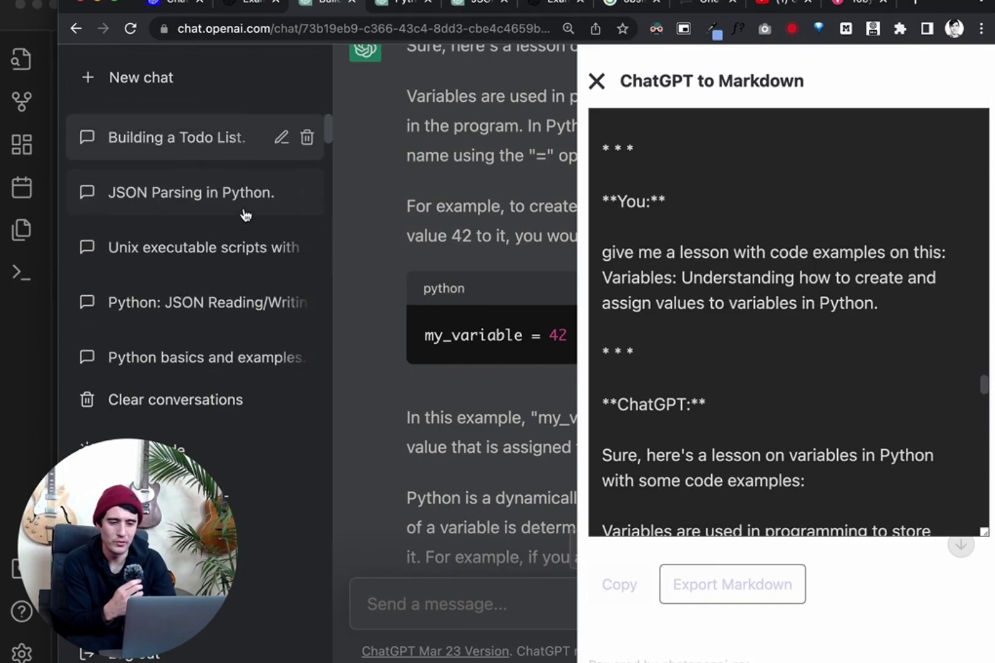
scroll(245, 214, "down", 15)
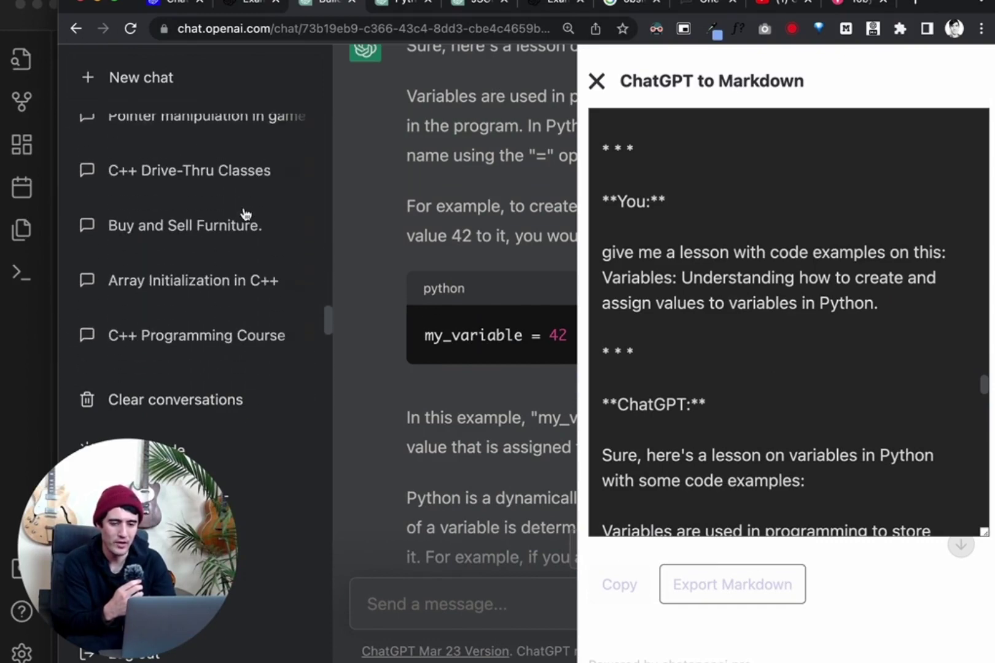
left_click(36, 356)
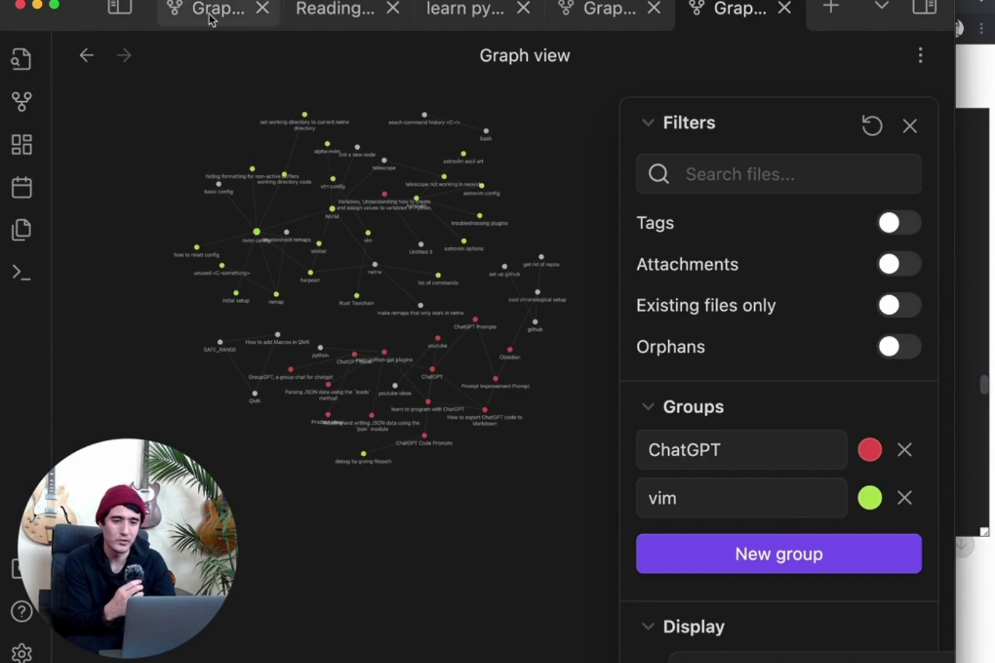
Step: Copy the todo plugin's manifest section from the Example plugins docs into a new ChatGPT prompt
key("super+w")
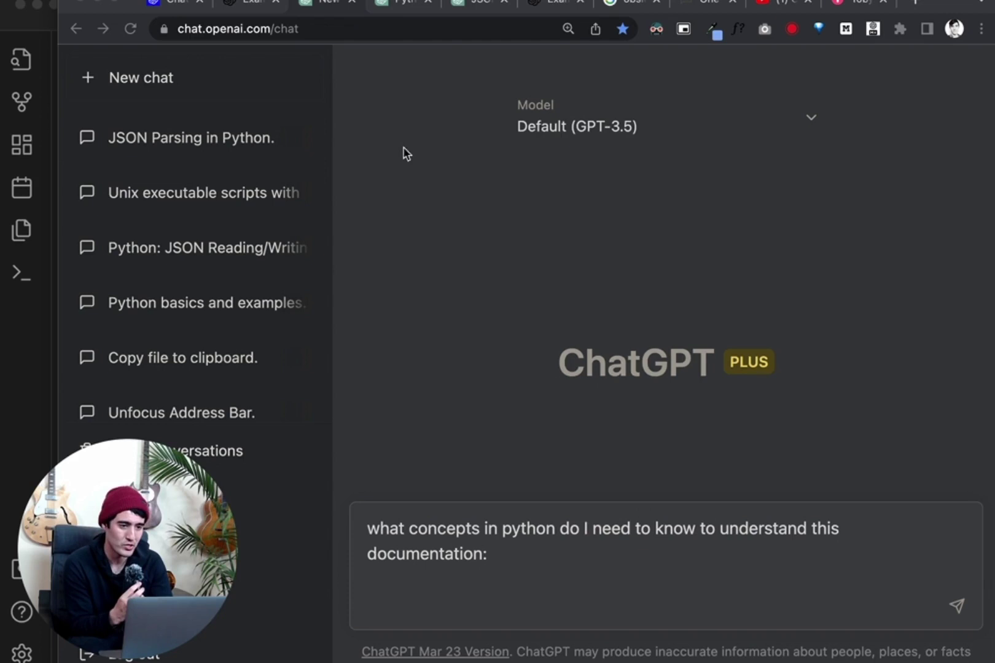
left_click(261, 11)
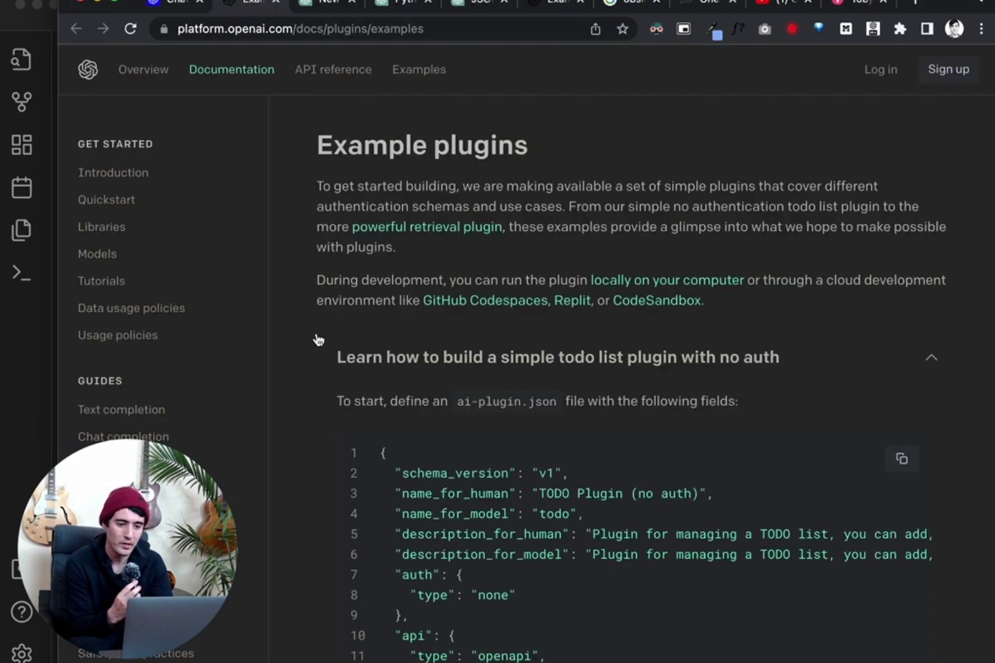
left_click_drag(314, 319, 449, 578)
left_click(448, 578)
scroll(491, 369, "up", 12)
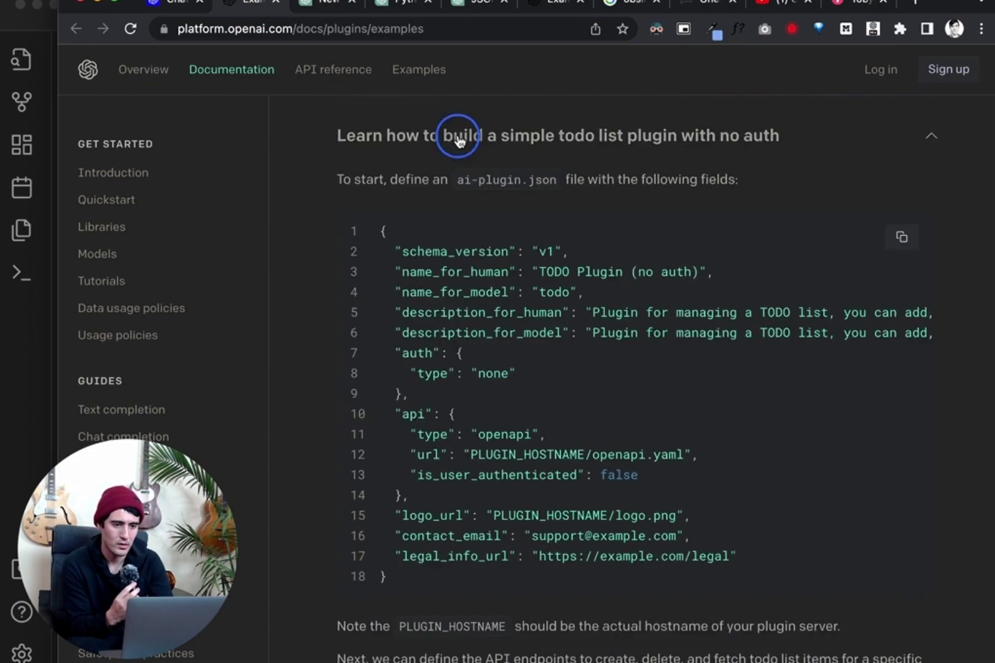
triple_click(458, 140)
left_click(332, 9)
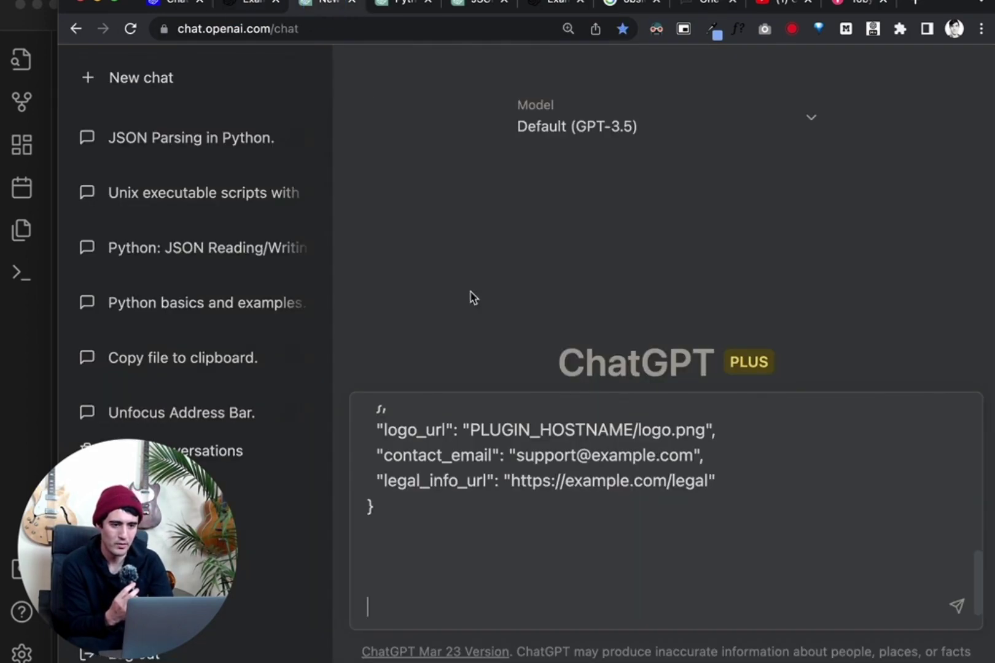
key("super+Up")
Step: Add the todo plugin's endpoint description paragraph to the ChatGPT prompt
left_click(238, 9)
scroll(720, 563, "down", 3)
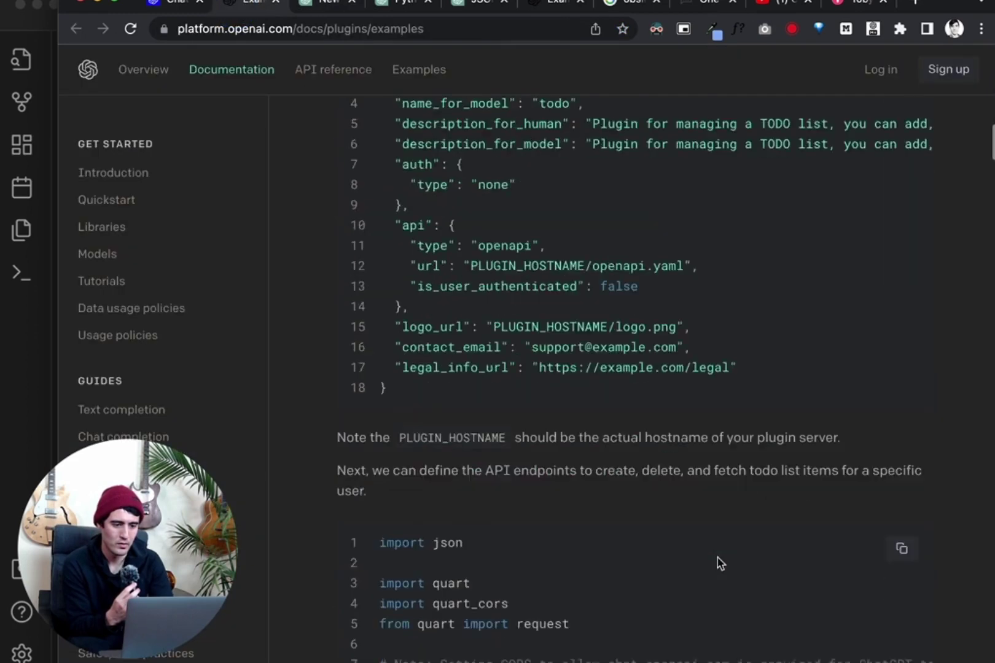
scroll(720, 564, "down", 10)
scroll(718, 562, "up", 6)
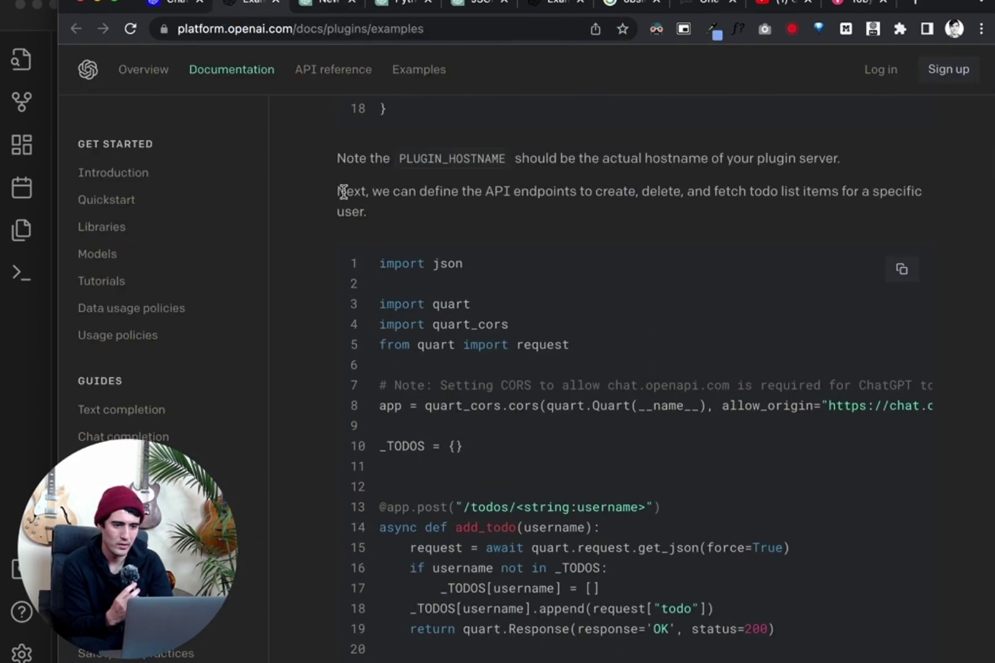
left_click_drag(338, 192, 422, 223)
left_click(422, 223)
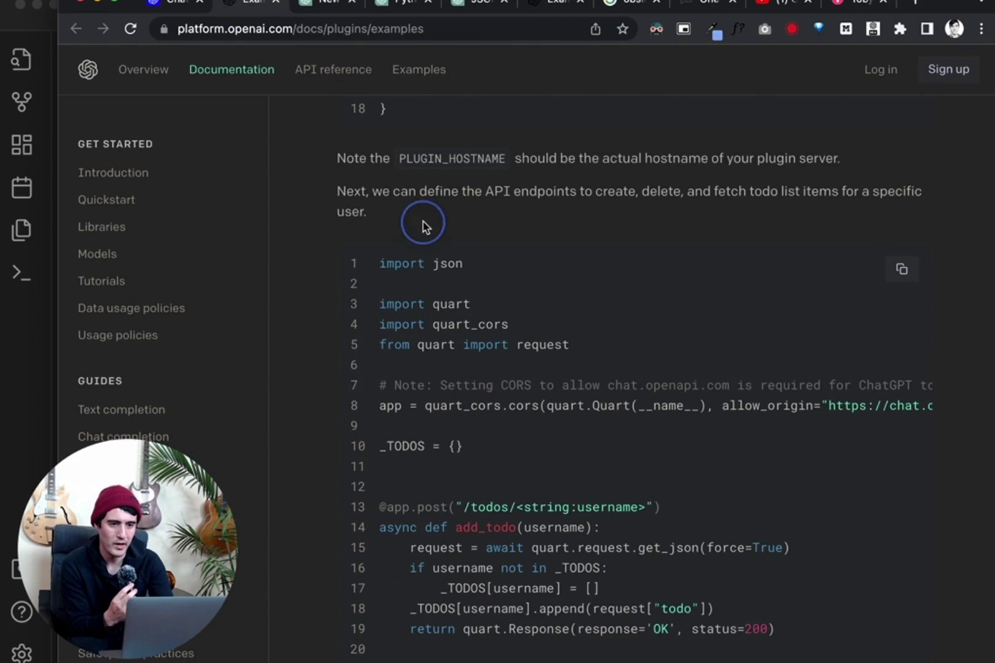
scroll(411, 127, "down", 1)
left_click(329, 12)
key("super+Down")
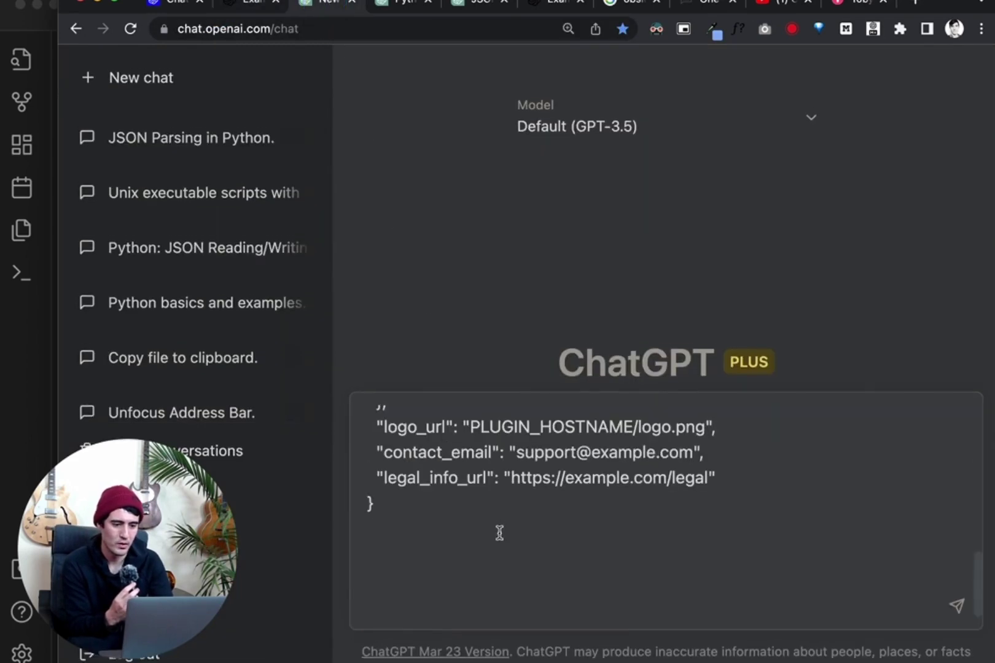
Step: Paste the todo endpoints Python server code into the prompt and send it
key("ctrl+shift+Tab")
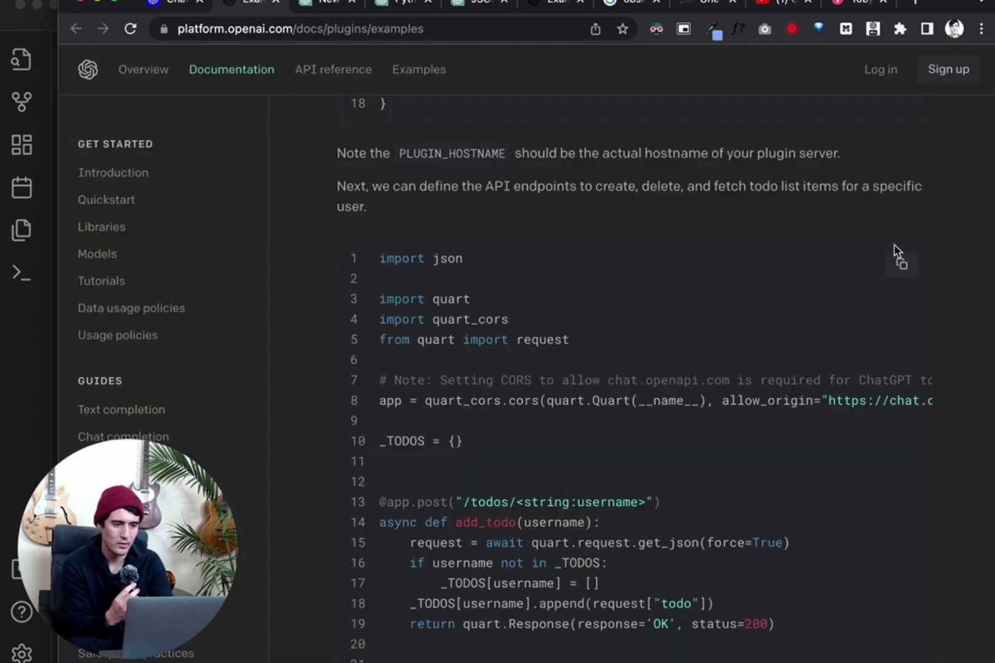
left_click(899, 261)
key("ctrl+Tab")
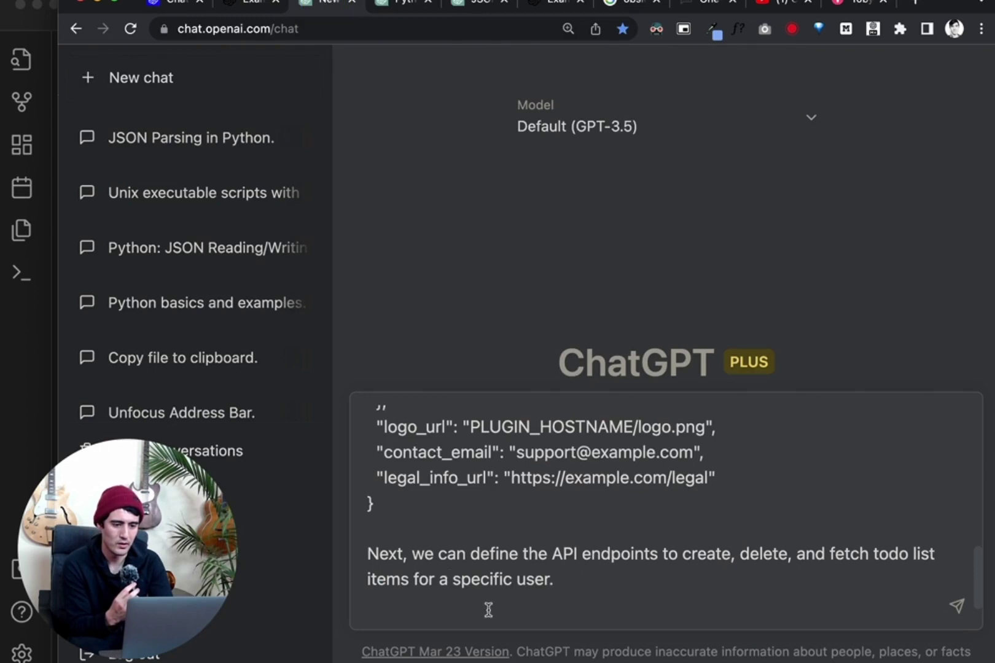
key("super+v")
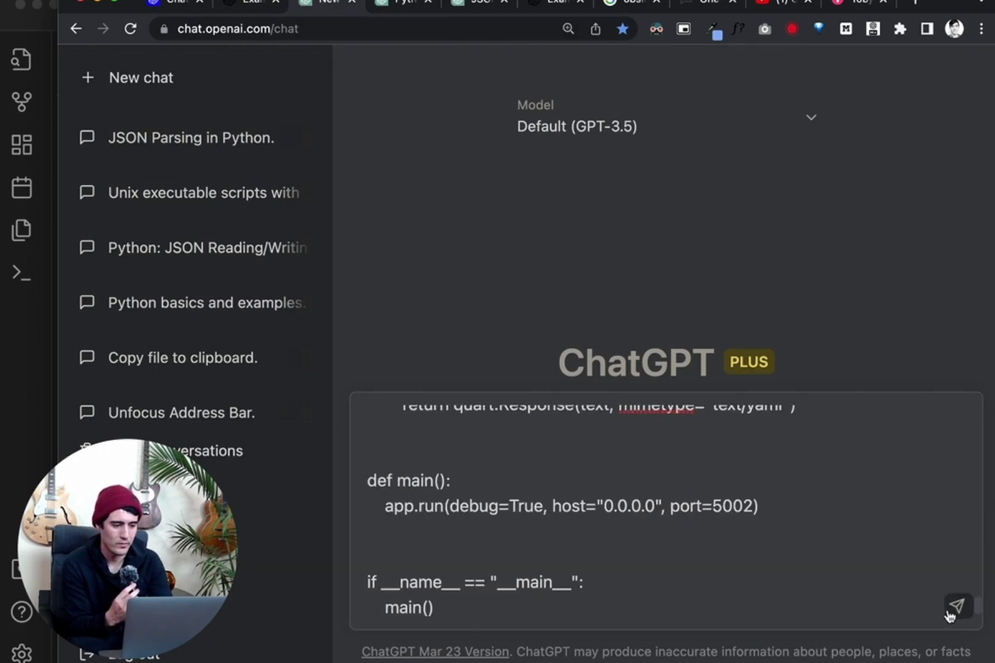
left_click(956, 606)
Step: Read through the reply listing Python syntax, Quart, JSON, HTTP methods, OpenAPI and CORS
scroll(705, 247, "up", 10)
scroll(705, 247, "up", 10)
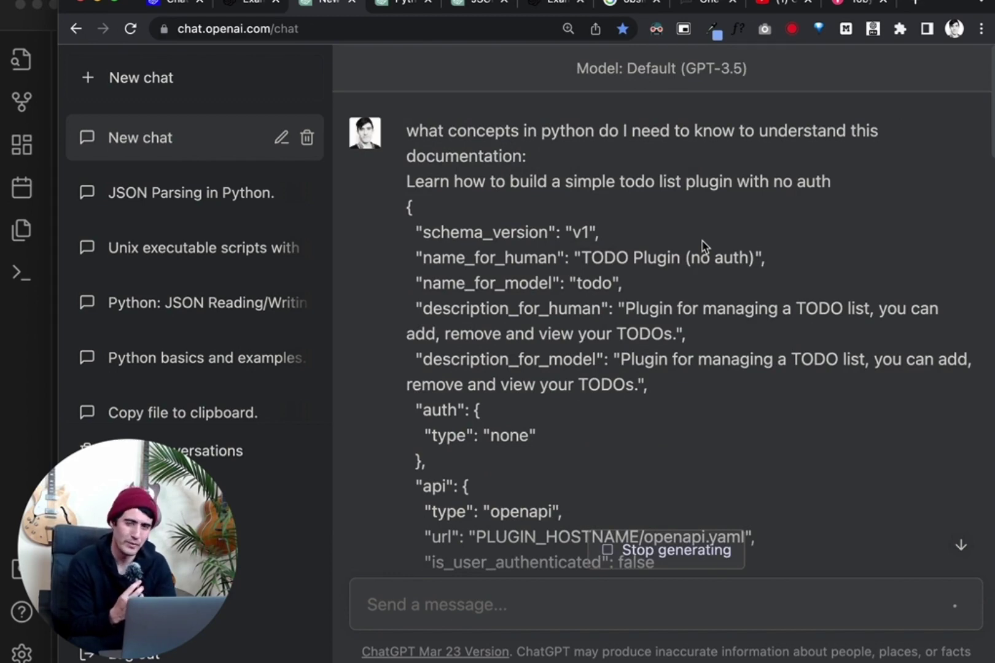
scroll(702, 245, "down", 15)
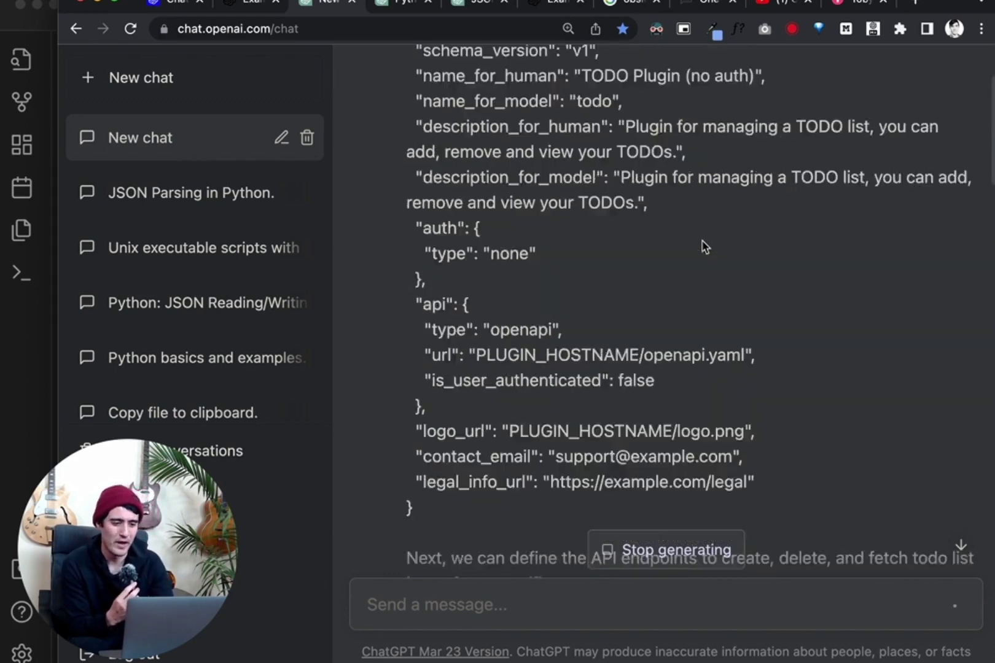
scroll(702, 240, "up", 10)
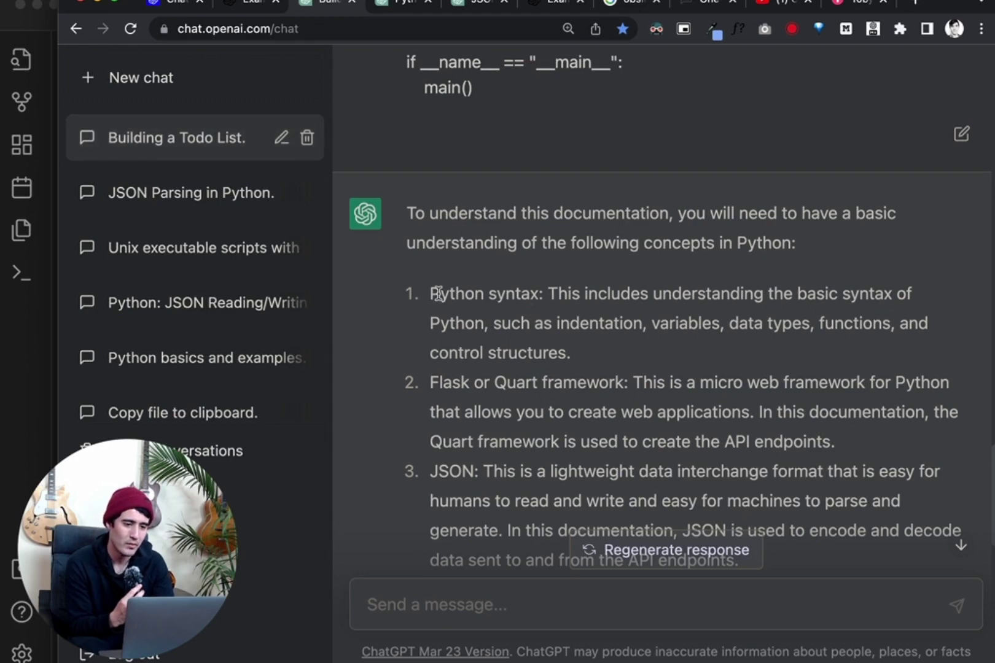
scroll(468, 346, "down", 3)
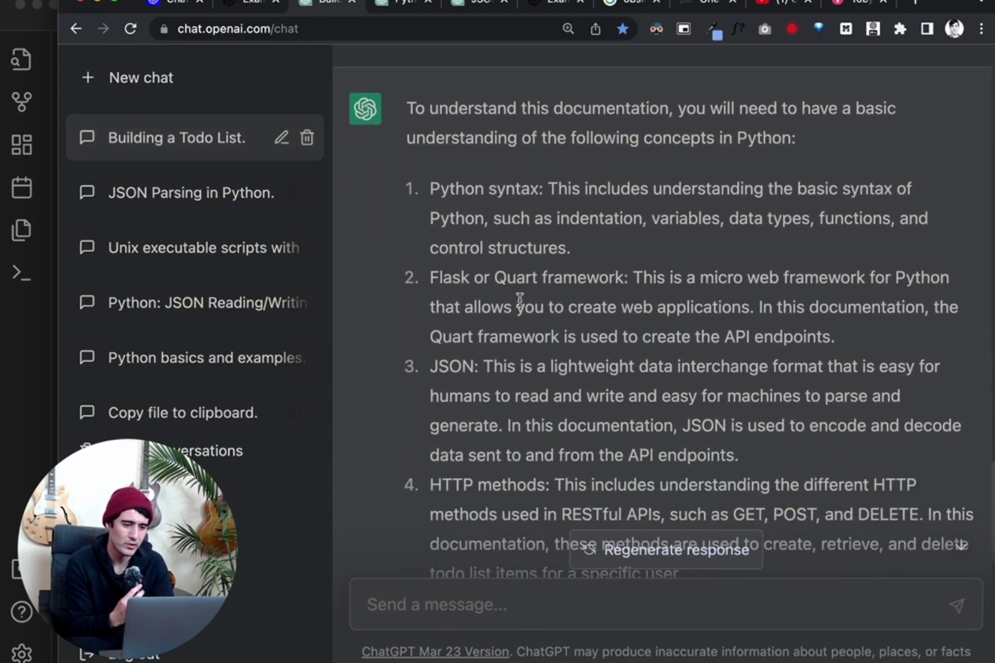
scroll(579, 372, "down", 10)
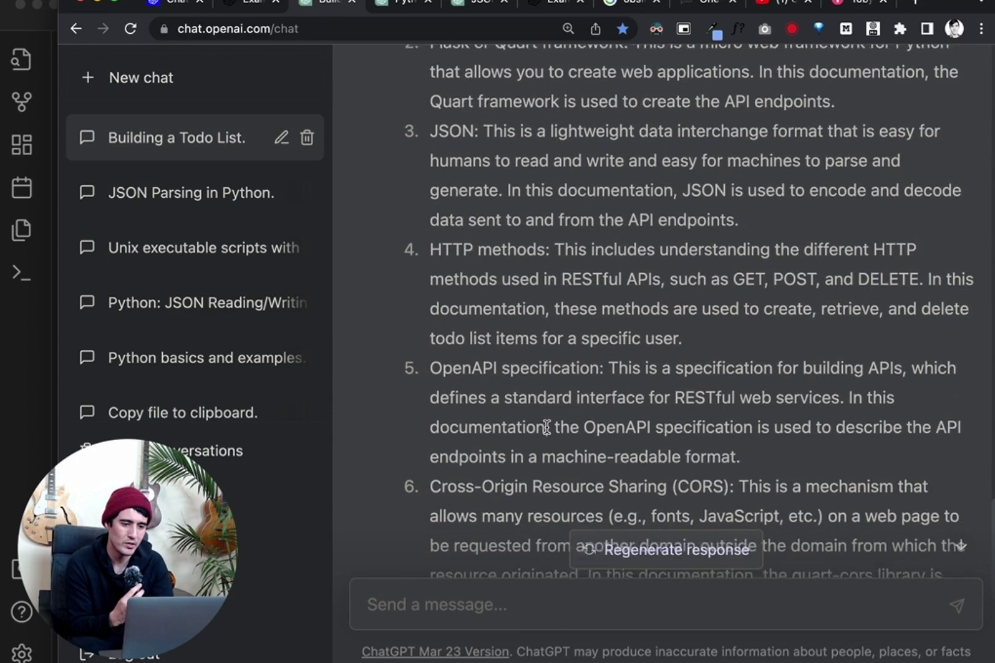
scroll(546, 428, "down", 5)
Step: Ask 'can you make sub lessons for that list' and copy the outline from Python Syntax to CORS
left_click_drag(546, 428, 545, 280)
left_click(545, 280)
left_click(443, 594)
type("c")
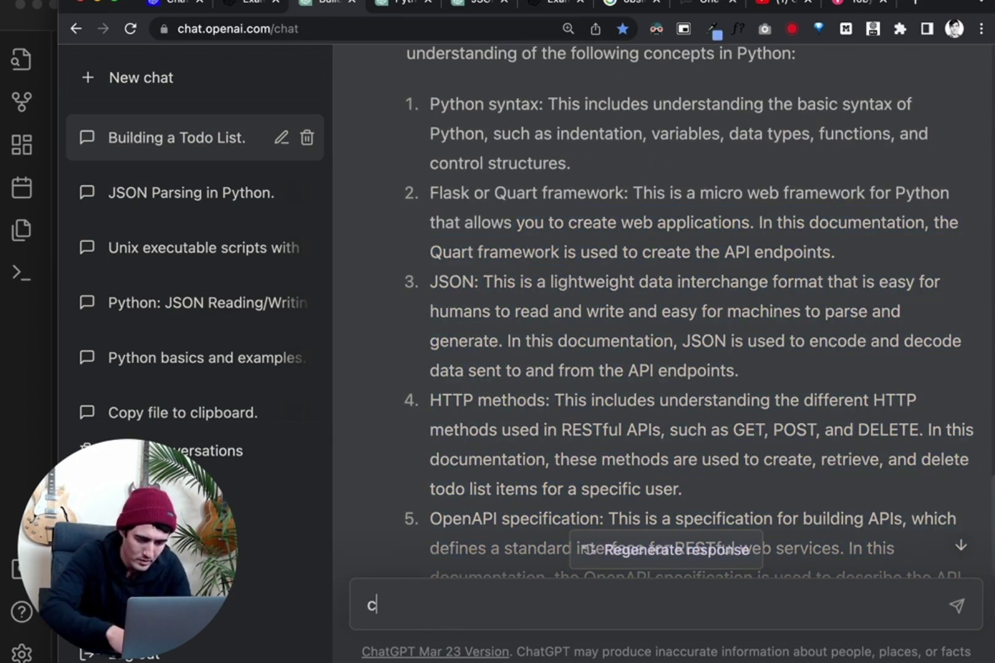
type("an you ")
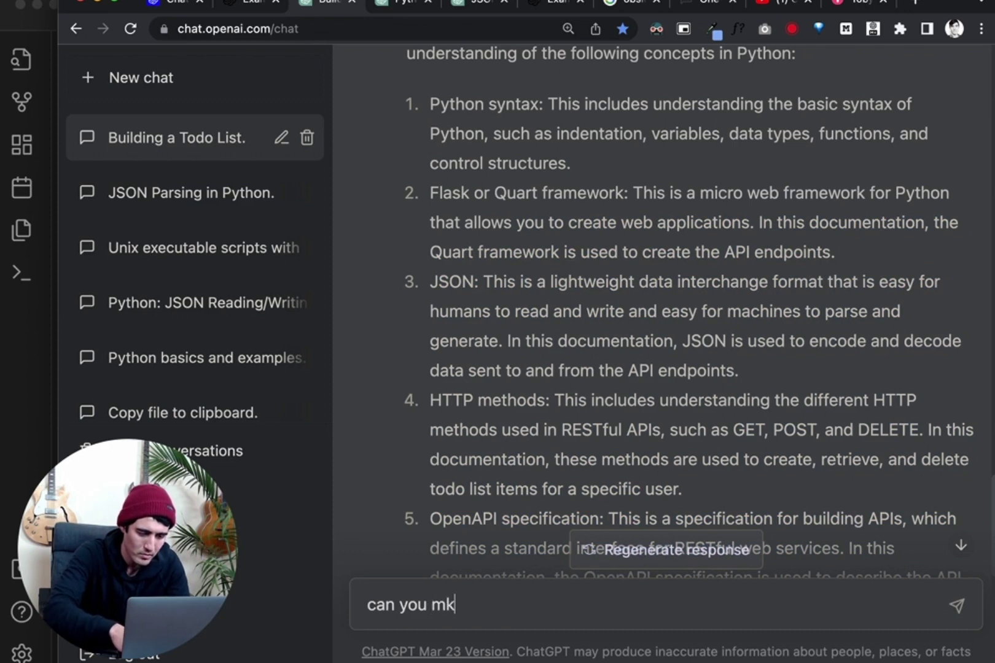
type("mr")
key("BackSpace")
type("ake sub less")
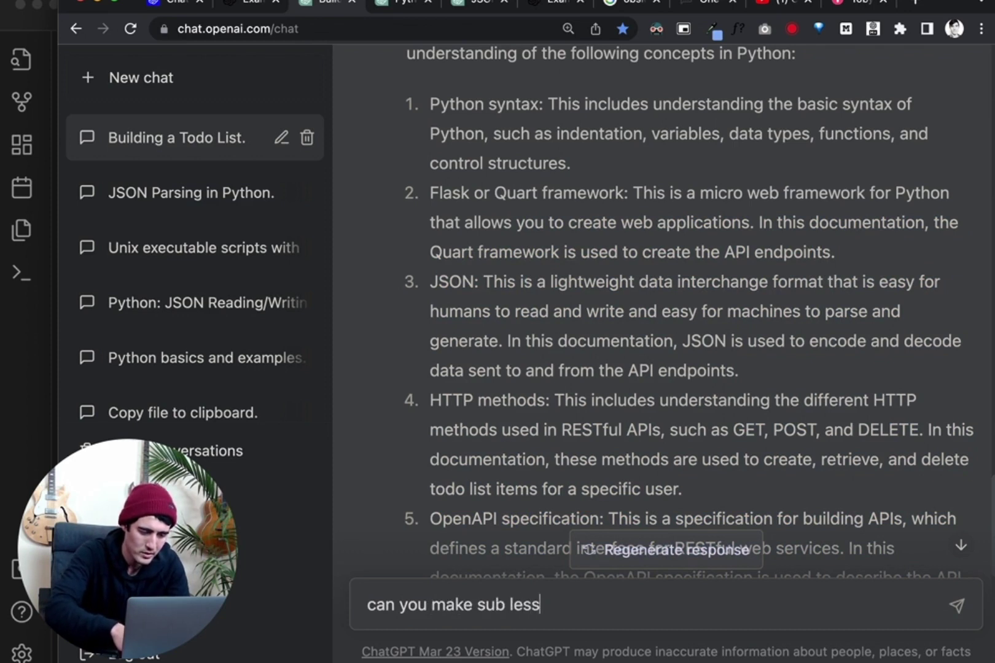
type("ons for that")
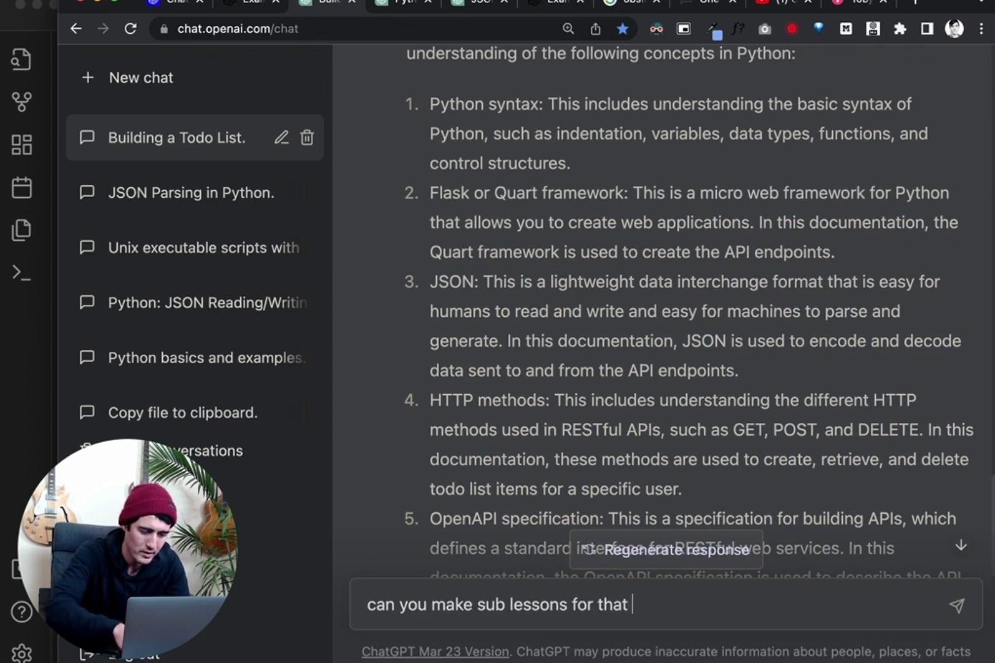
type(" list")
key("Return")
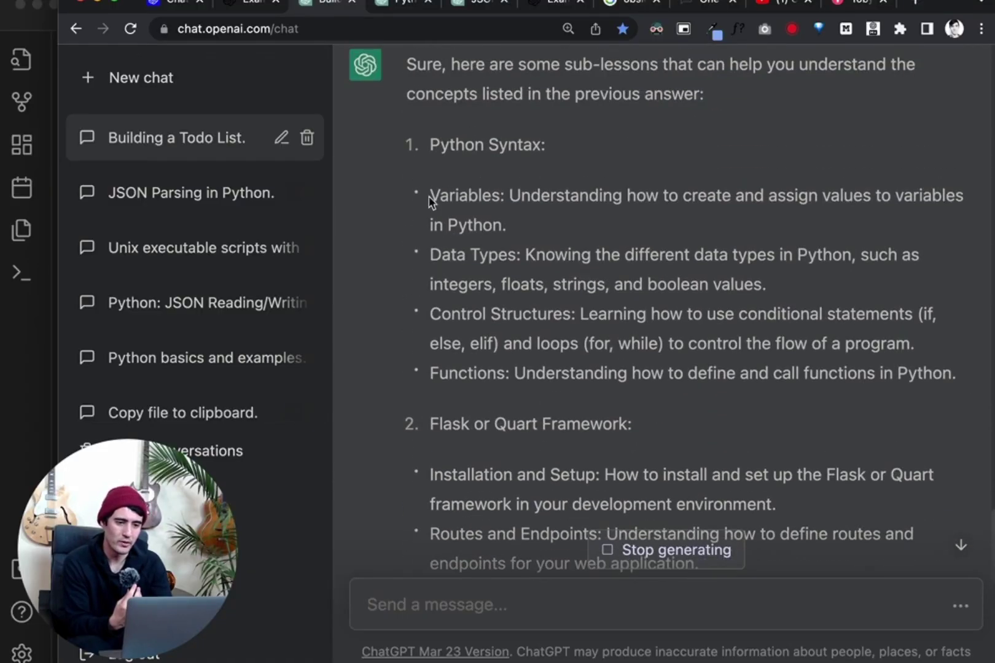
left_click_drag(403, 140, 945, 305)
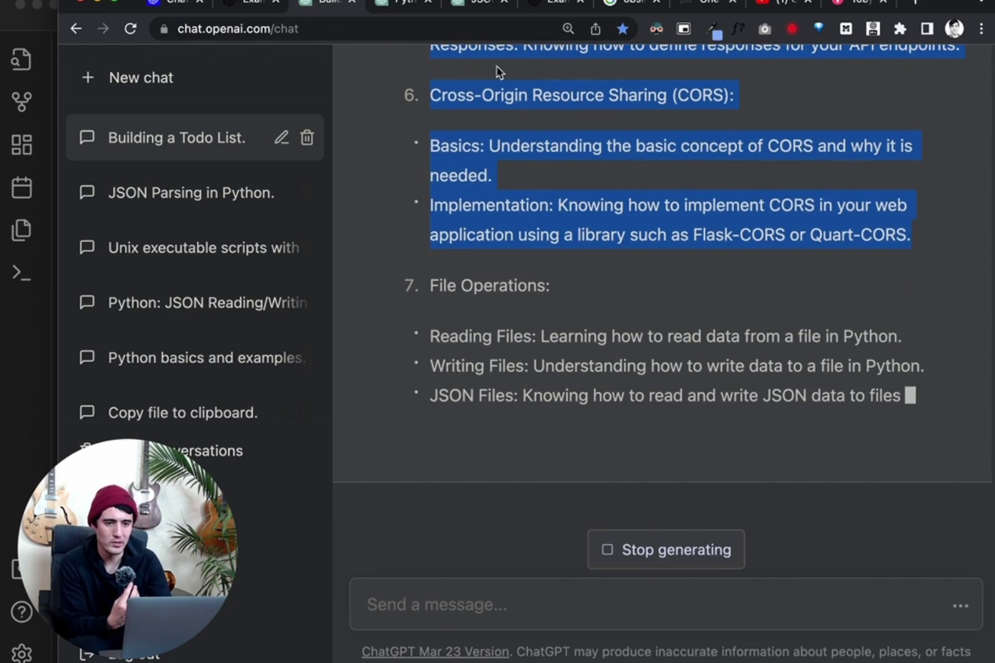
key("super+Tab")
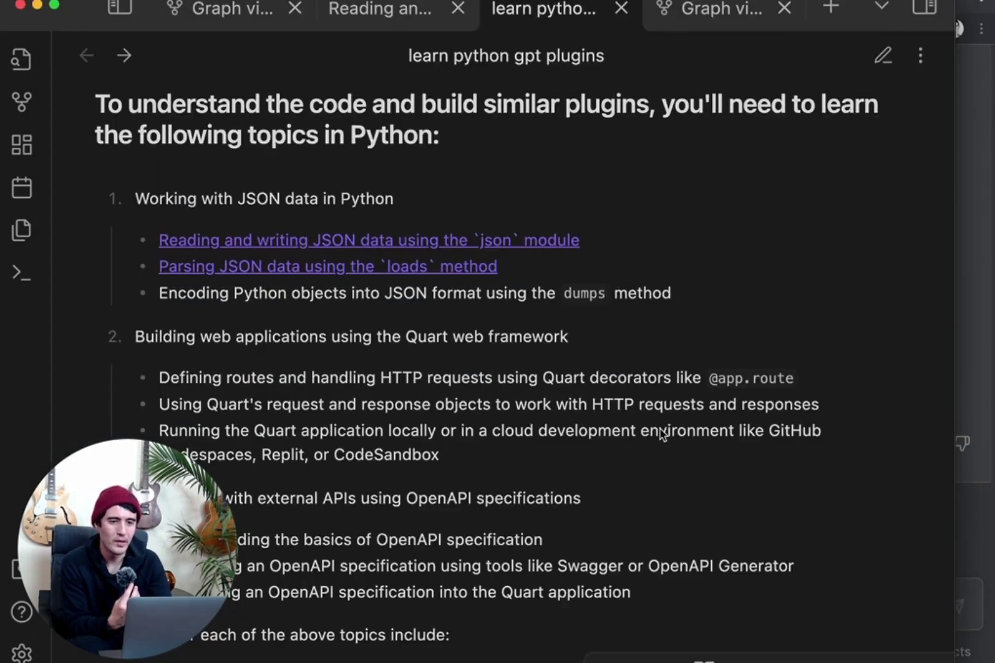
Step: Create the new note Untitled 3, paste the sub-lesson outline into it, and select its title
left_click(831, 8)
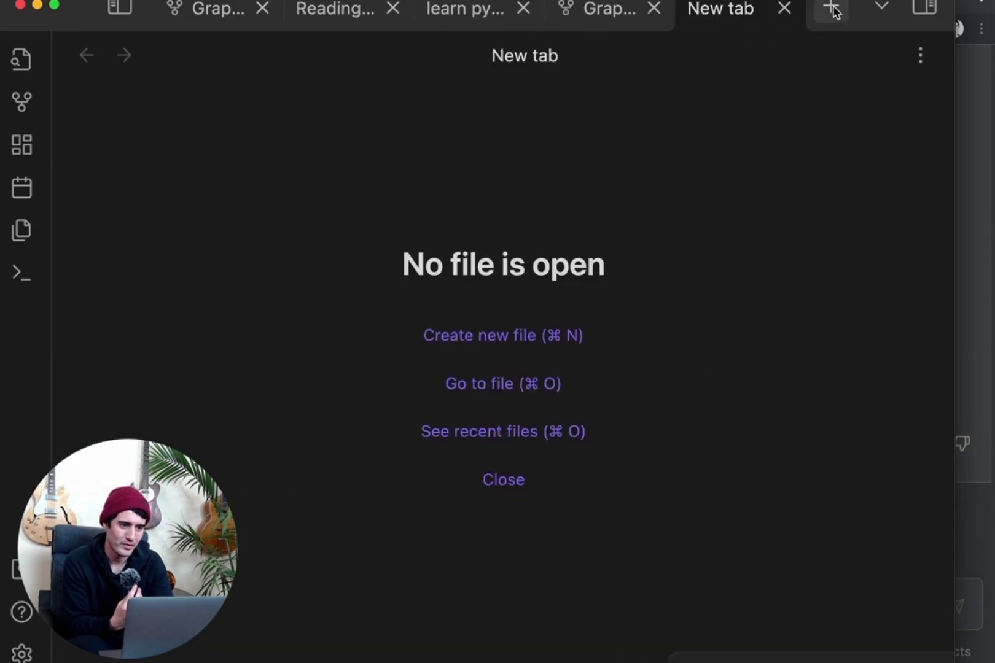
left_click(503, 337)
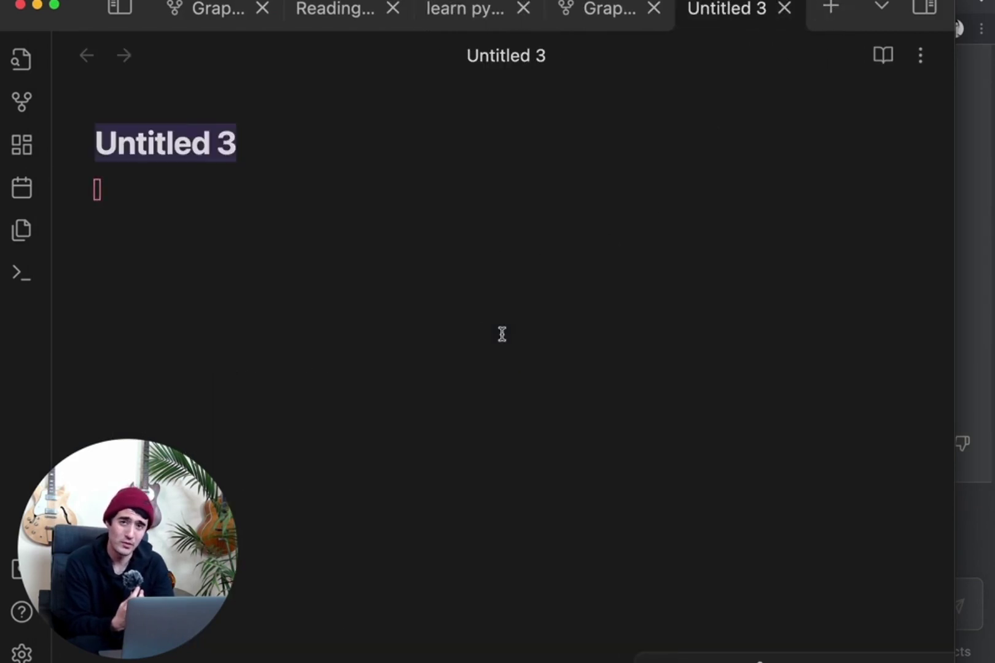
left_click(256, 169)
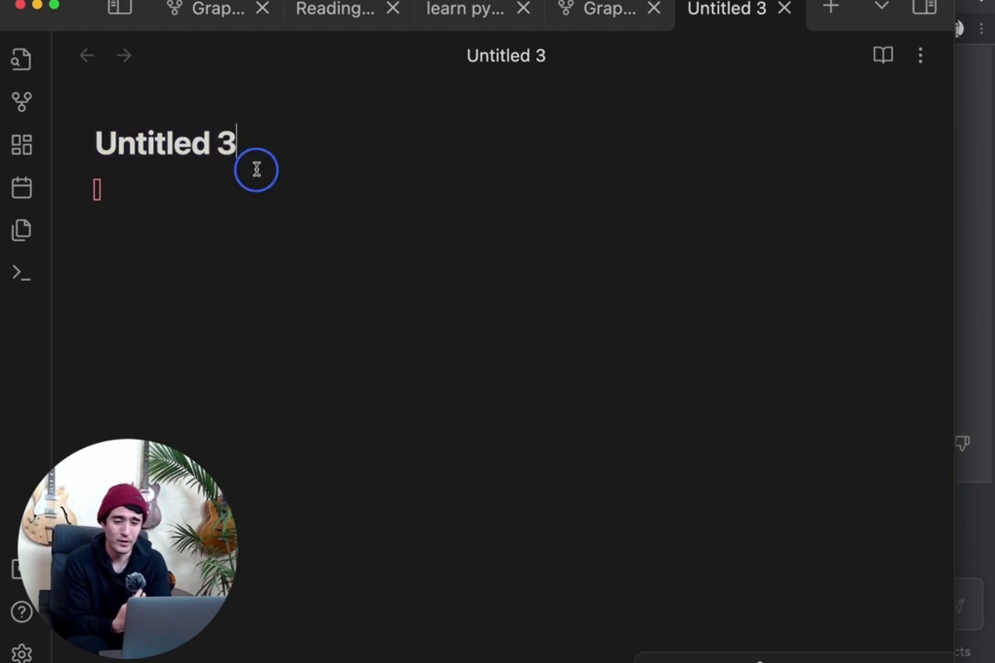
left_click(240, 187)
left_click(235, 193)
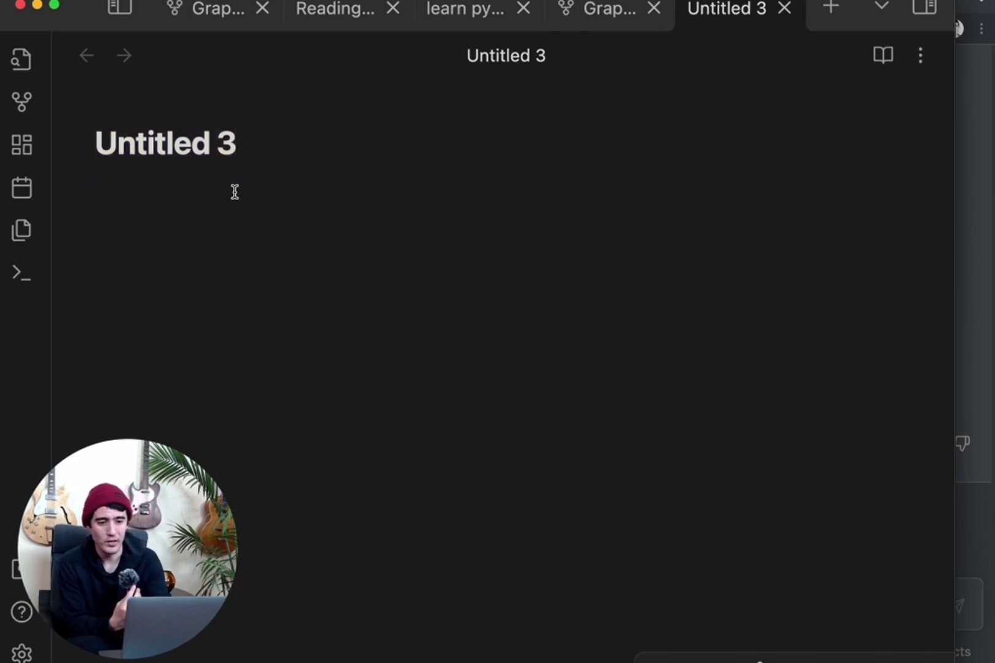
left_click(234, 193)
key("super+v")
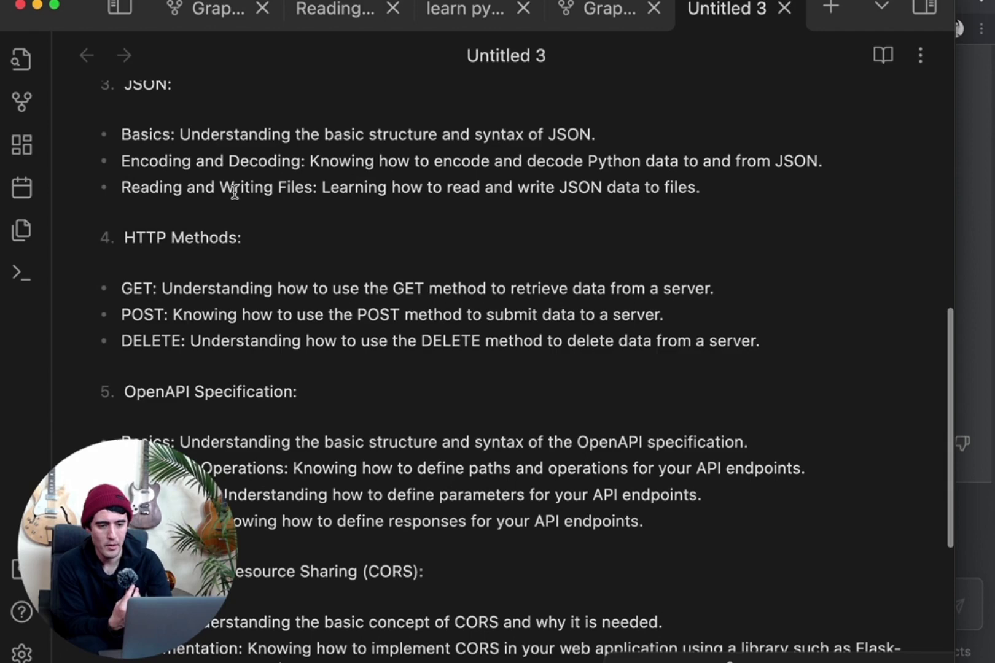
scroll(234, 192, "up", 3)
scroll(234, 192, "up", 5)
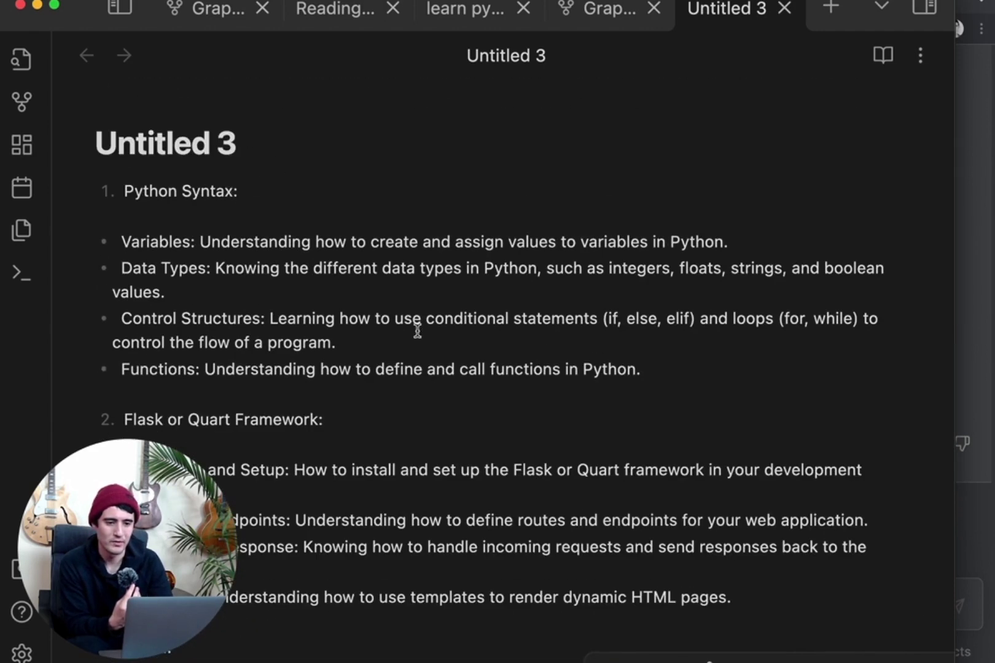
left_click(313, 129)
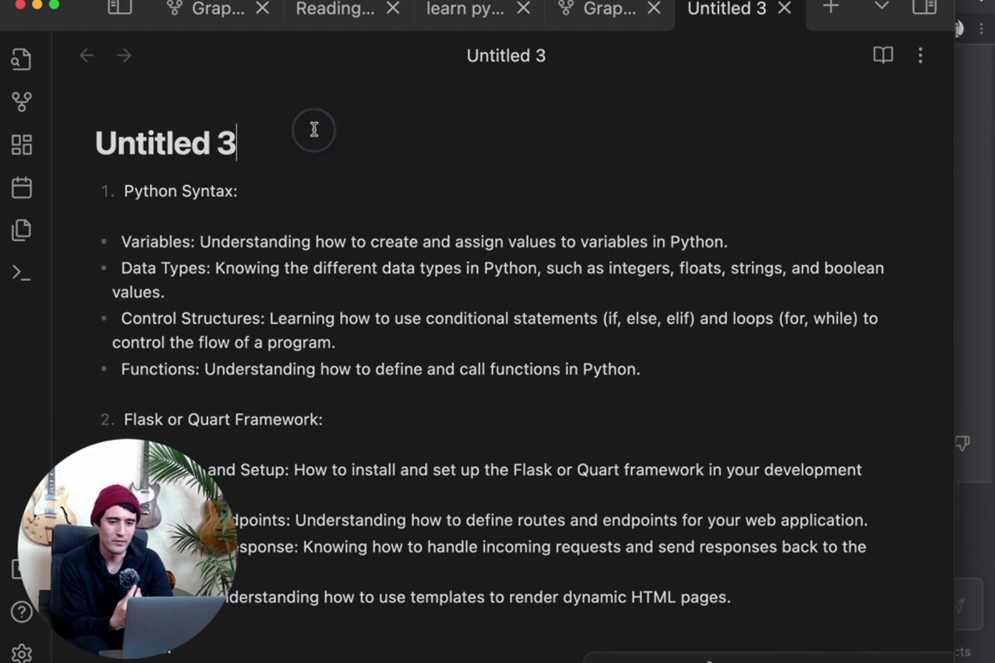
triple_click(313, 129)
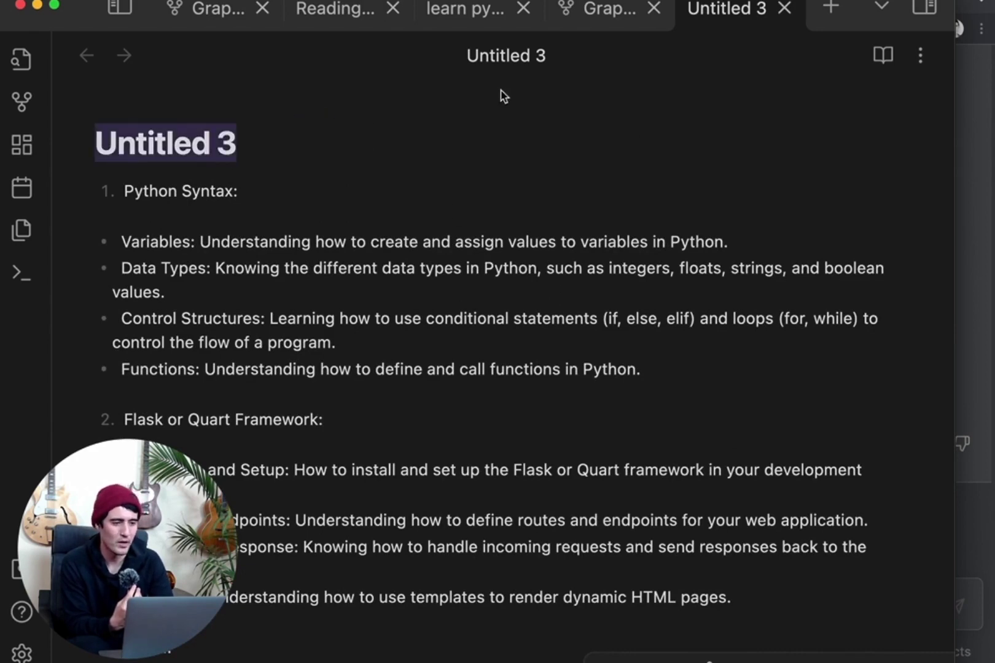
Step: Copy the Variables sub-lesson bullet from ChatGPT's outline reply
left_click(989, 169)
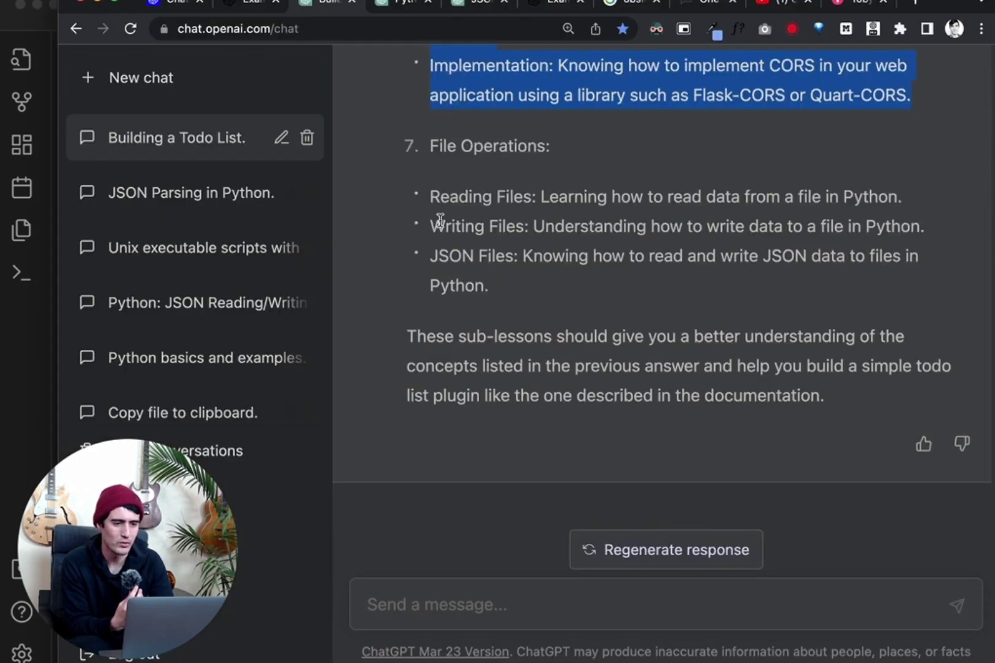
scroll(440, 220, "up", 20)
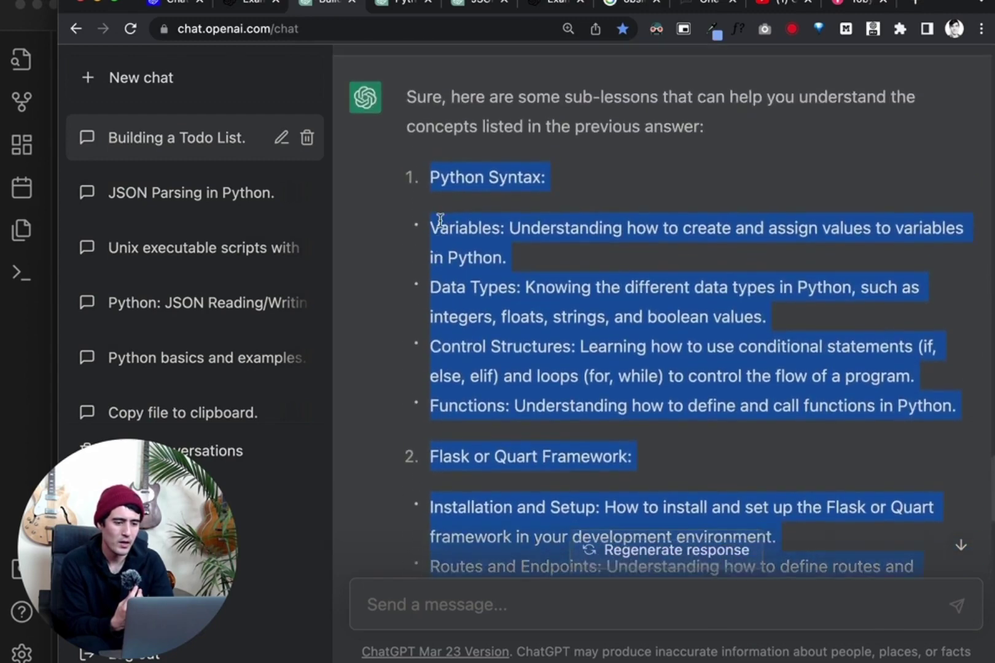
scroll(439, 220, "down", 1)
left_click(516, 215)
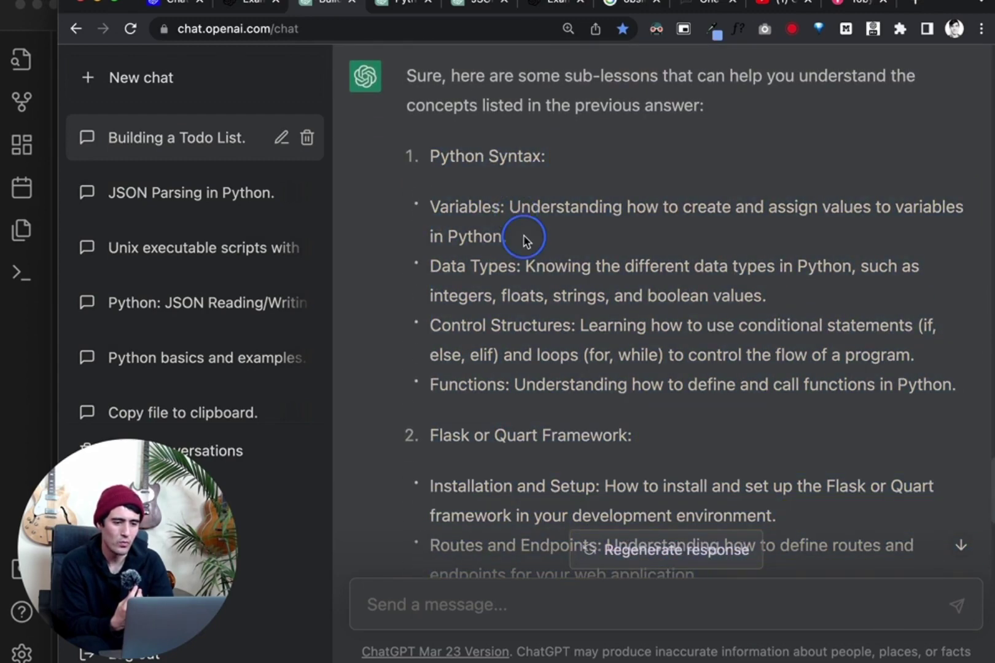
left_click_drag(523, 235, 429, 204)
key("super+c")
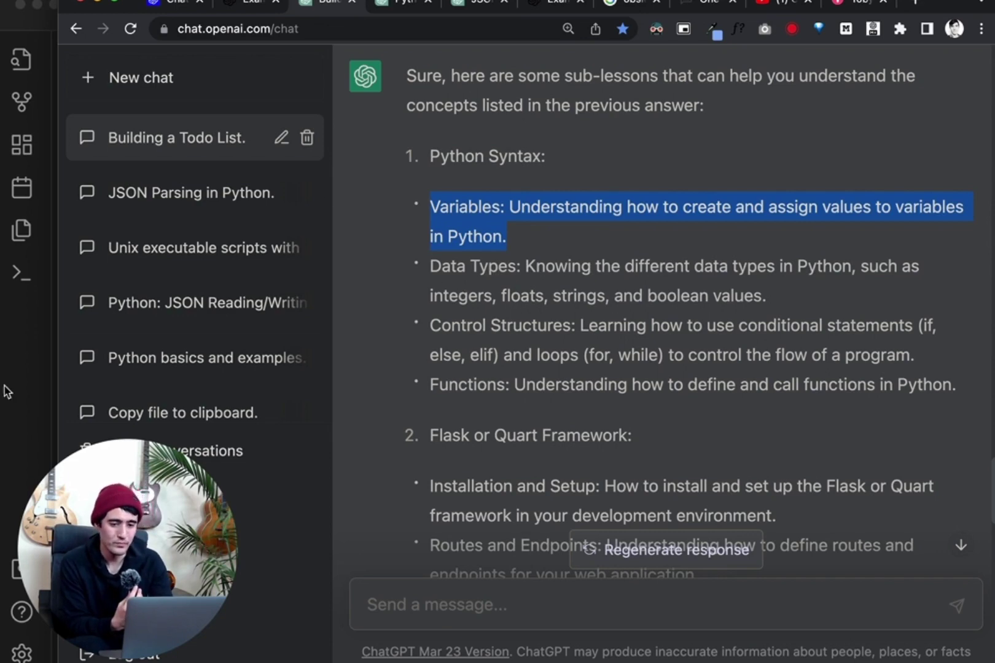
Step: Draft 'give me a lesson with code examples on this:' with the Variables line pasted below
scroll(501, 511, "down", 15)
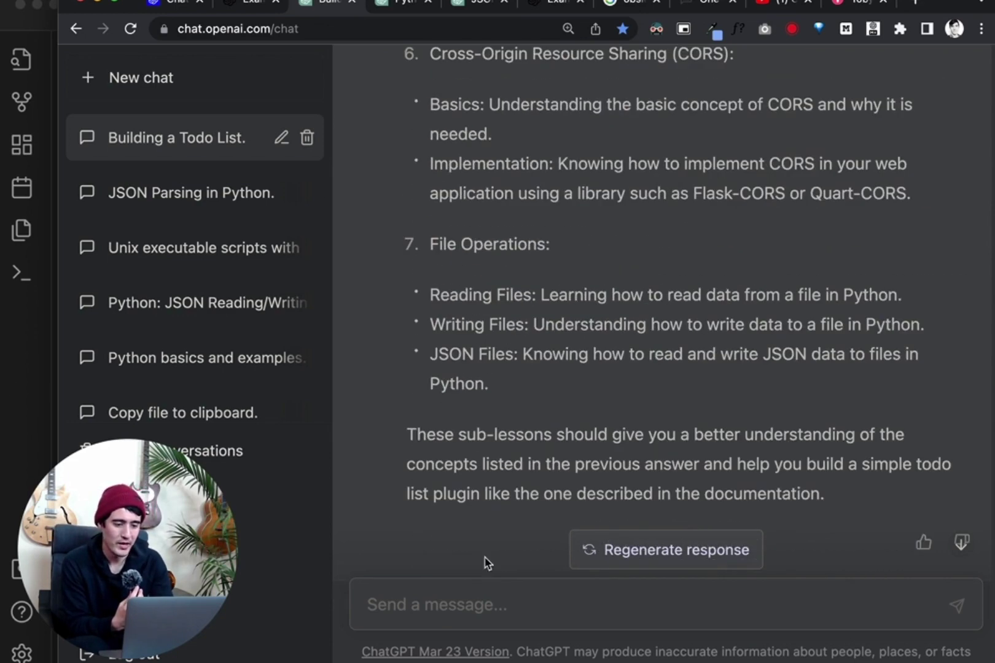
left_click(502, 604)
type("give me")
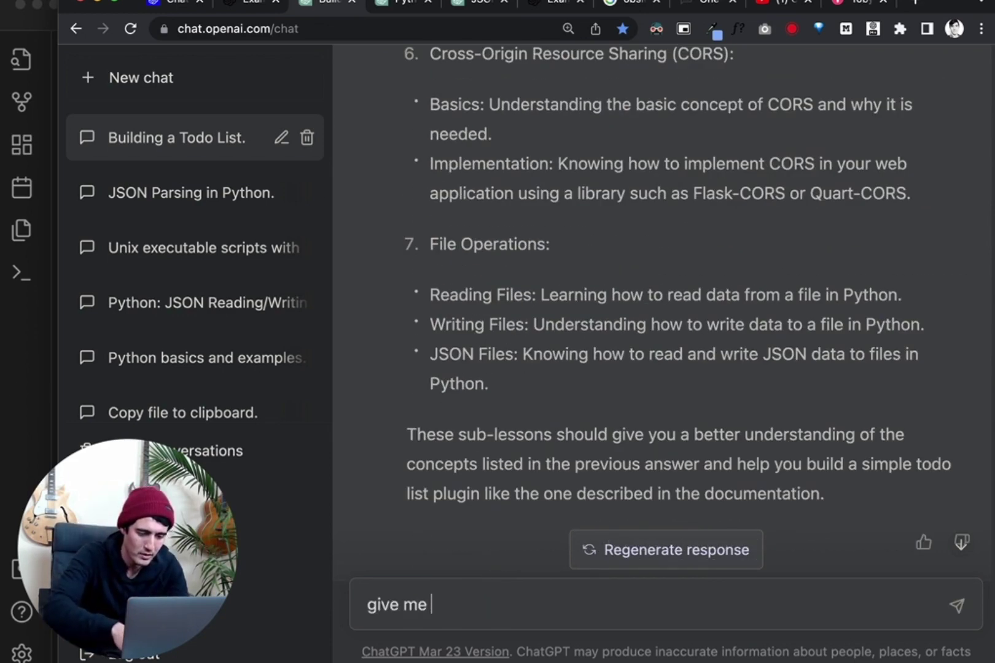
type(" a lesson with code ")
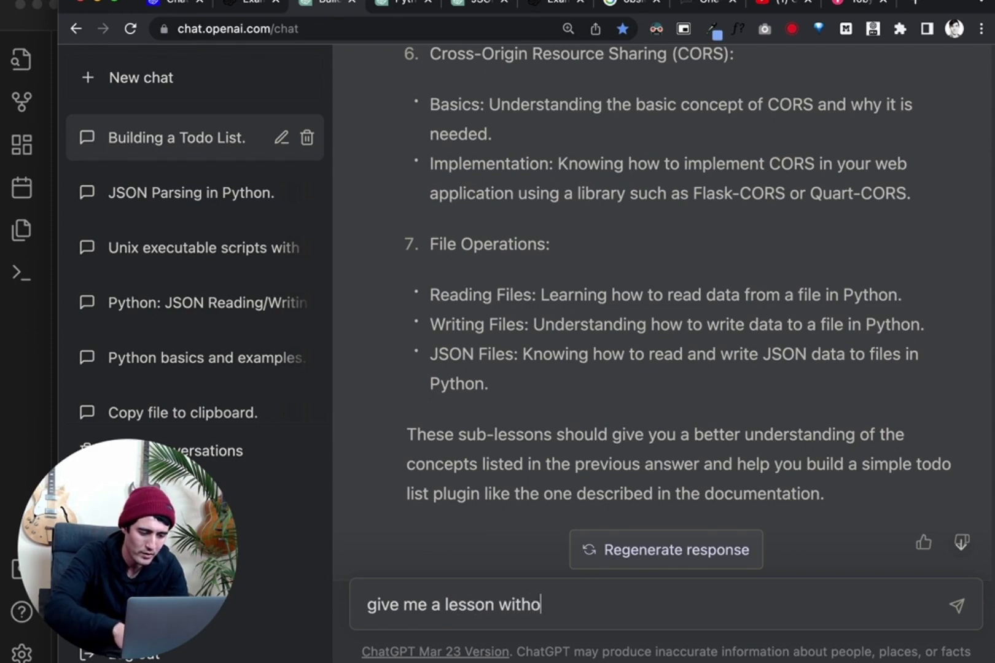
type("exh")
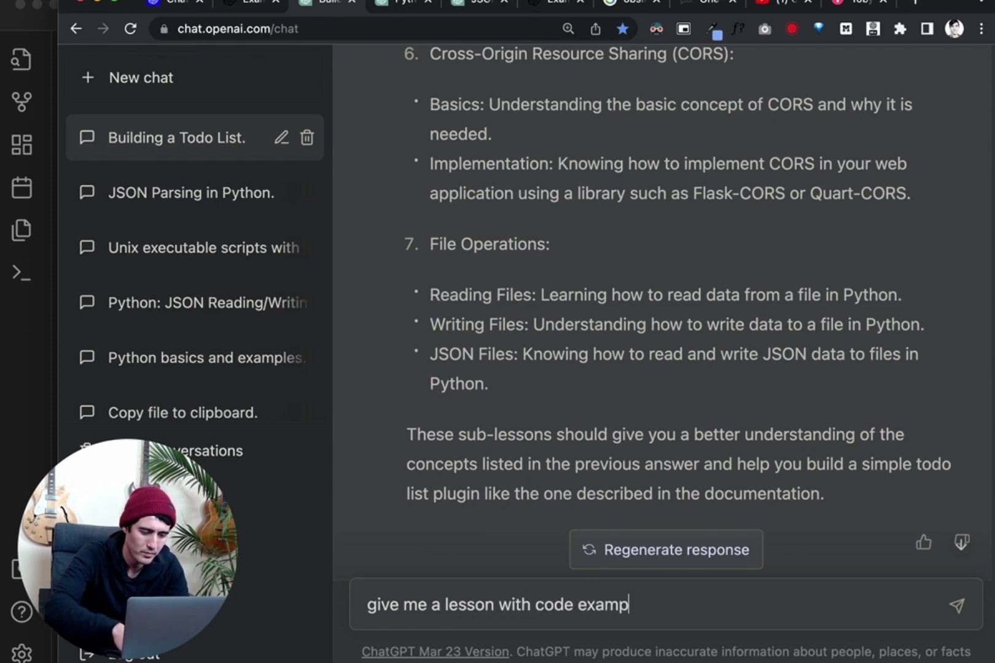
type("mples ot")
key("BackSpace")
key("BackSpace")
type("n th")
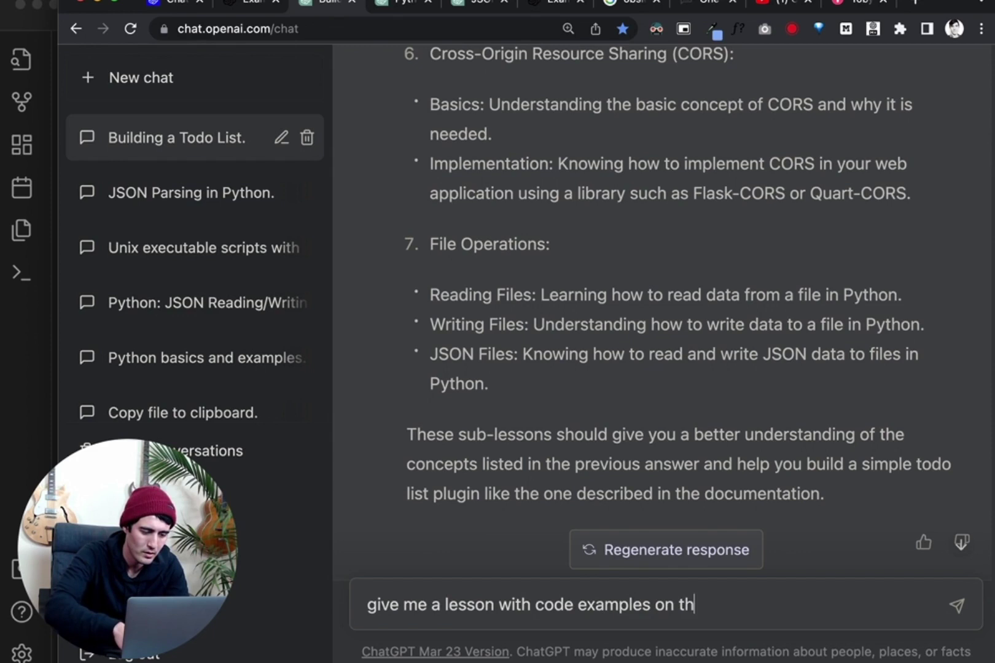
type("is:")
key("shift+Return")
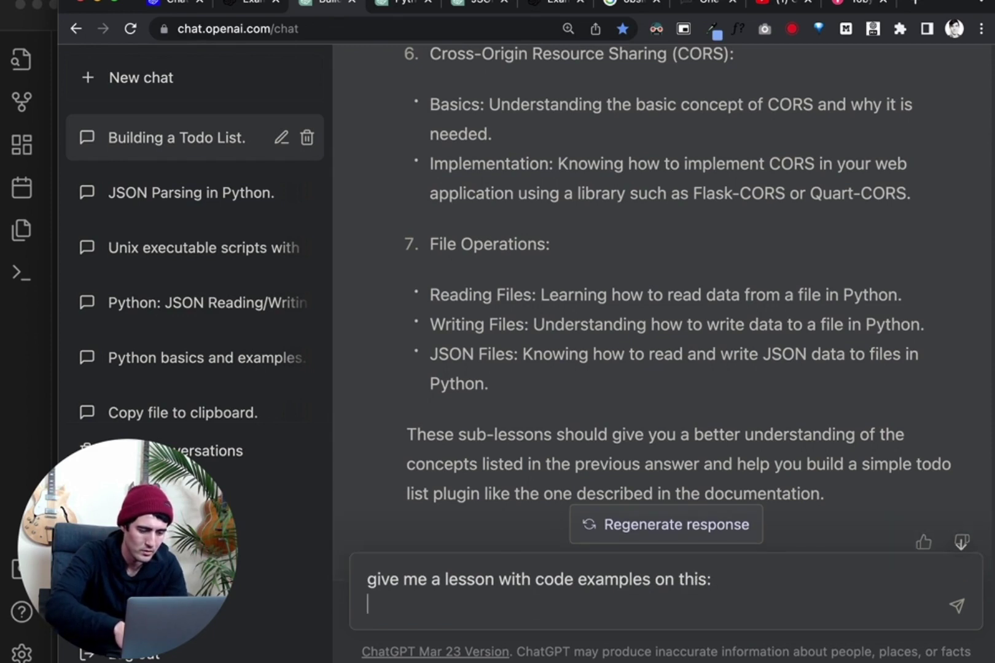
key("super+v")
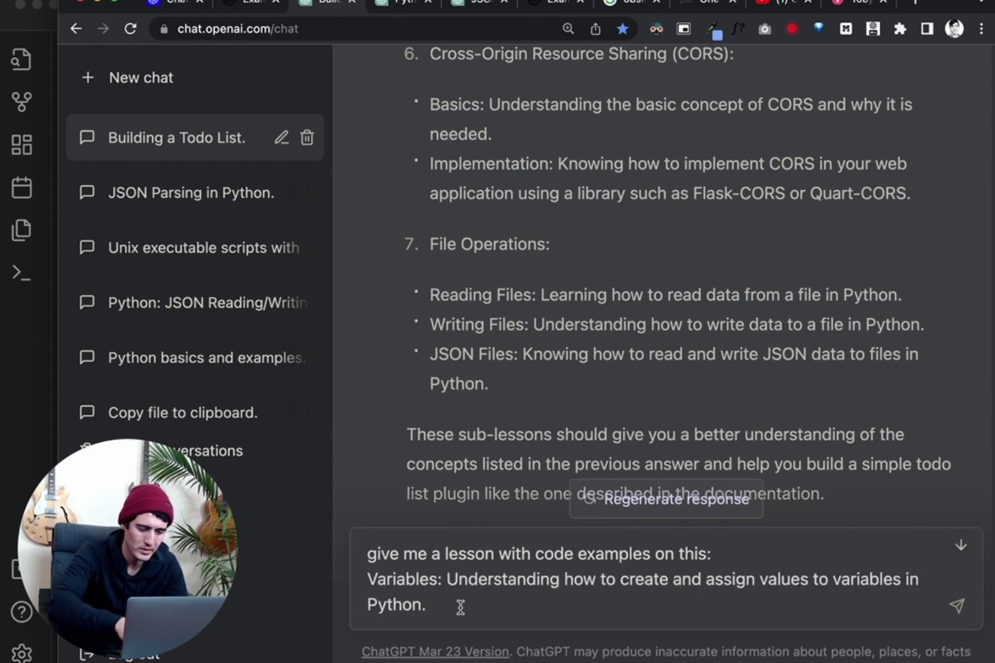
Step: Send the variables lesson request, read the reply, and select the whole lesson to copy
left_click(956, 607)
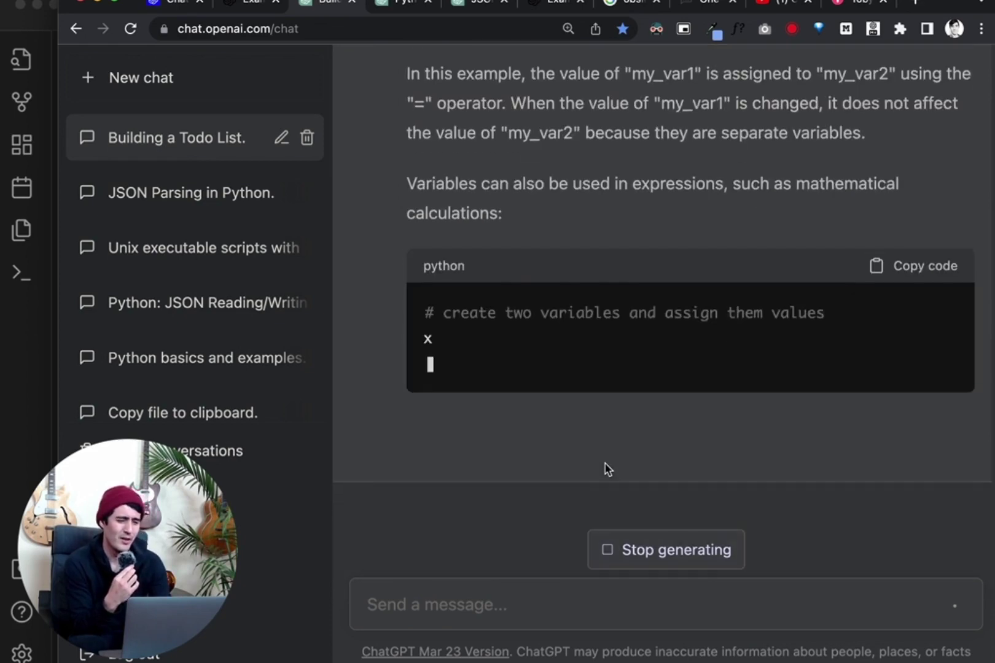
scroll(607, 469, "up", 8)
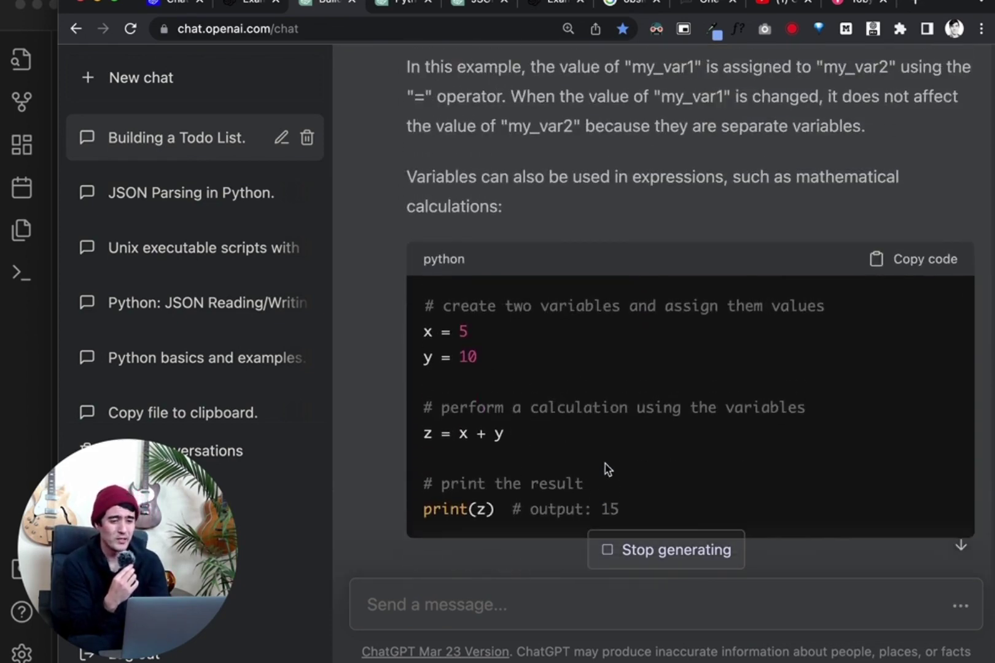
scroll(645, 241, "up", 3)
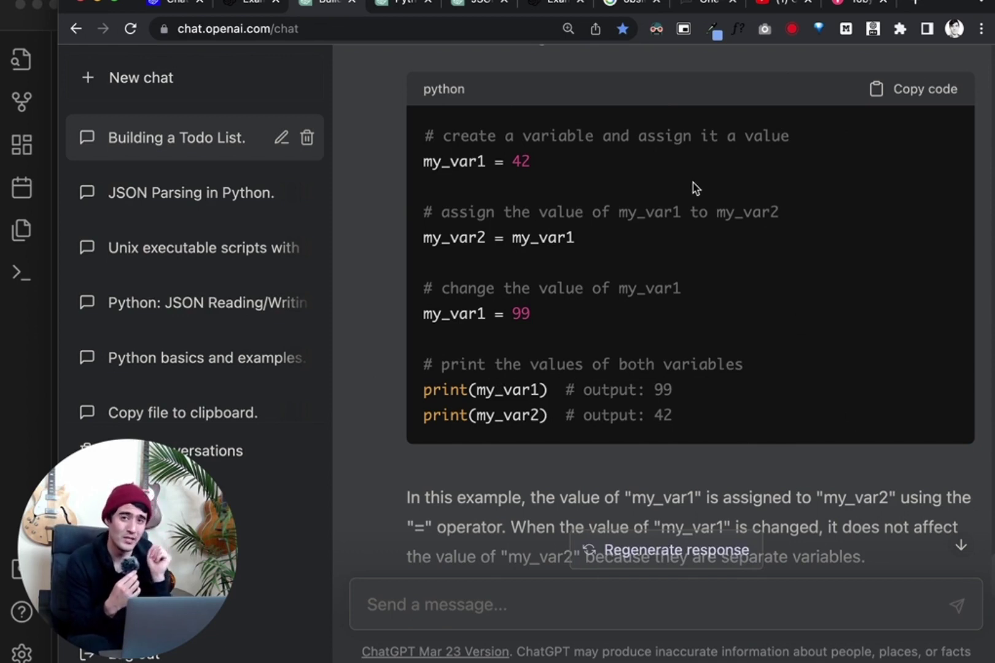
scroll(694, 187, "down", 15)
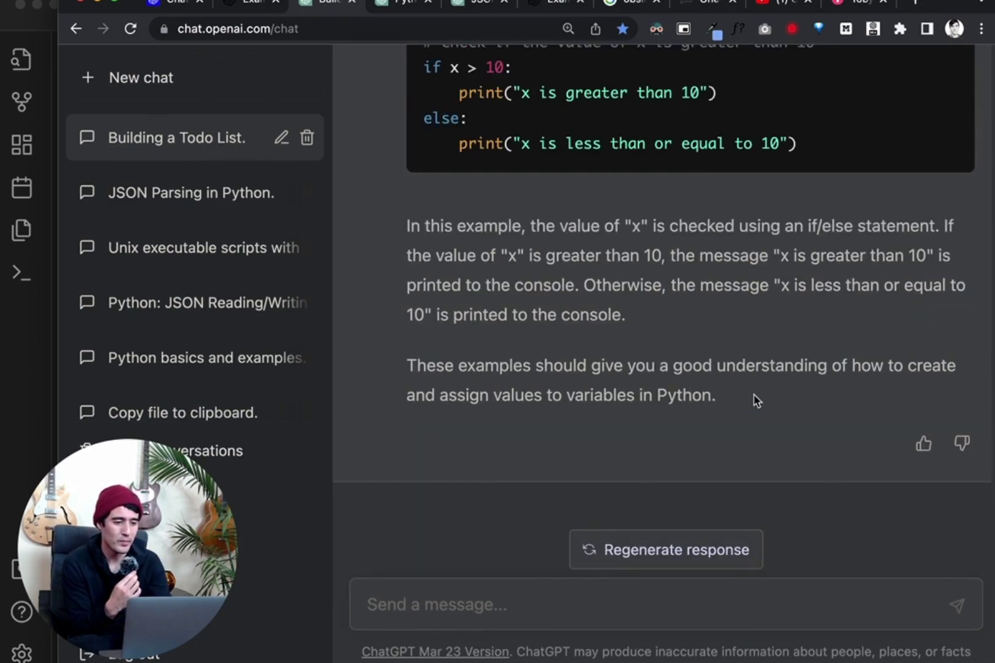
left_click_drag(754, 398, 393, 355)
Step: Wrap the Variables bullet in Untitled 3 in [[ ]] to make it a note link
left_click(43, 355)
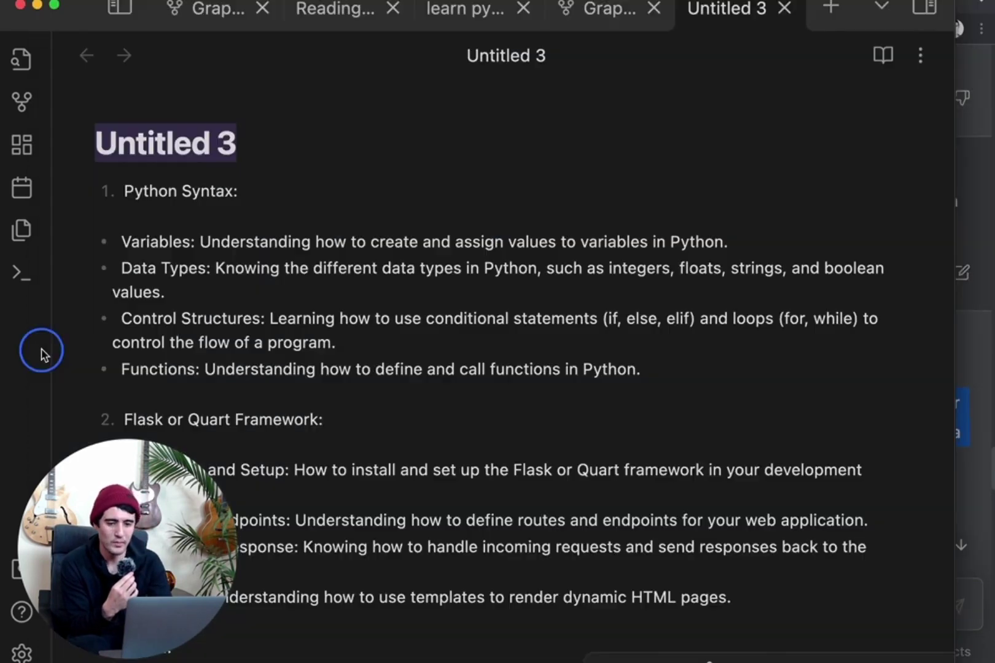
left_click(147, 240)
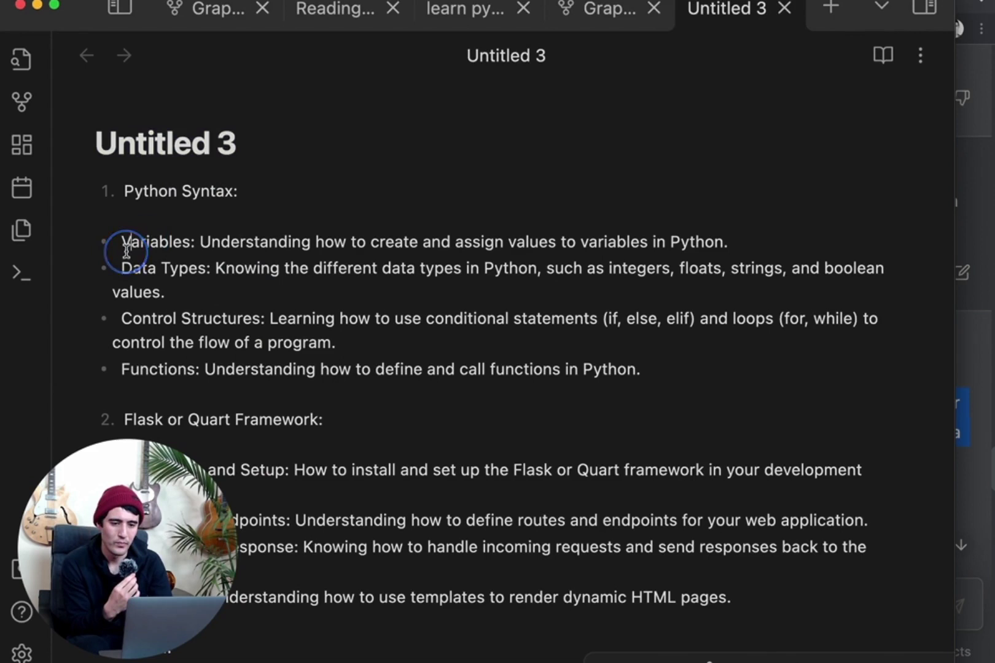
double_click(126, 246)
left_click(123, 243)
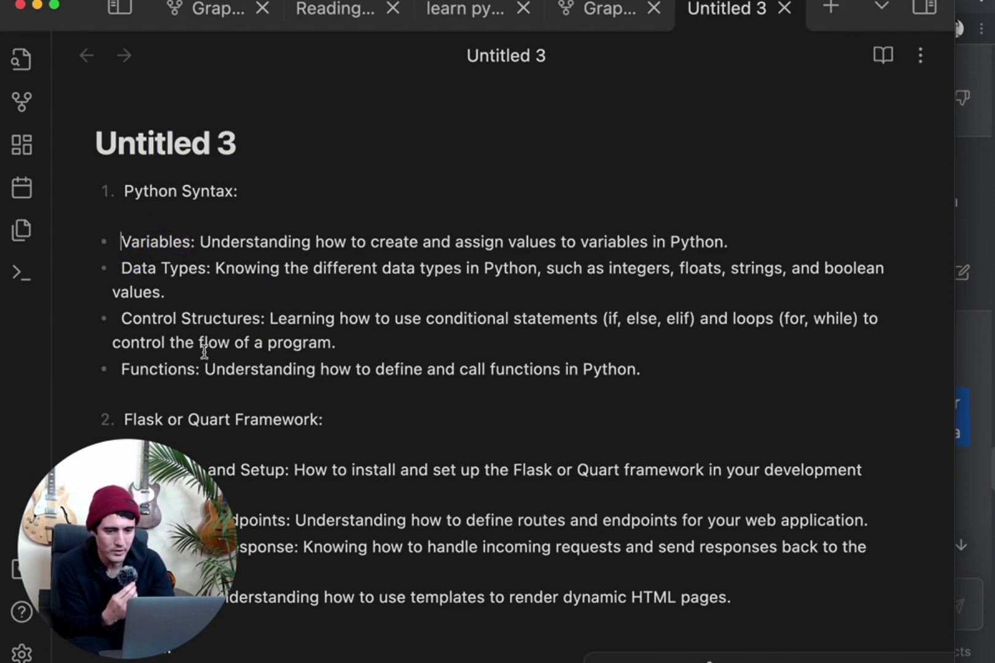
type("[[")
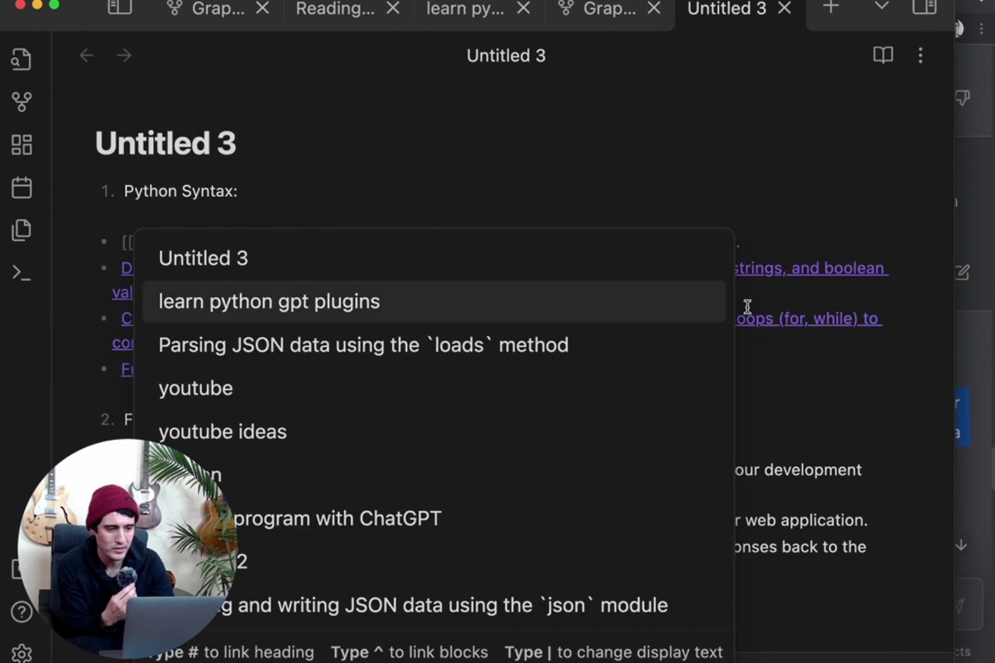
left_click(823, 264)
left_click(753, 240)
type("]")
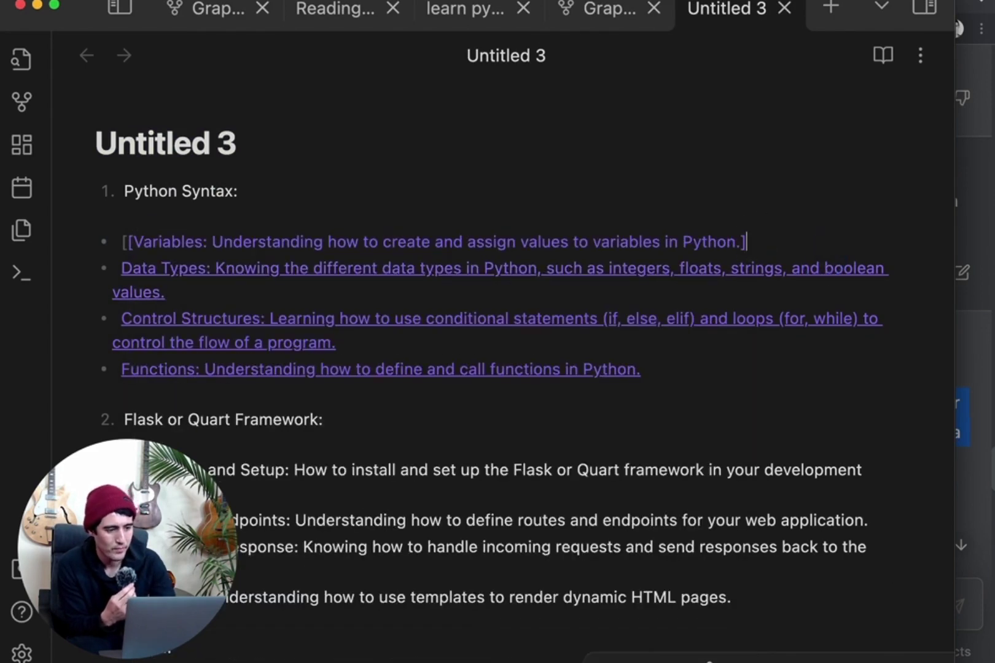
type("]")
left_click(703, 319)
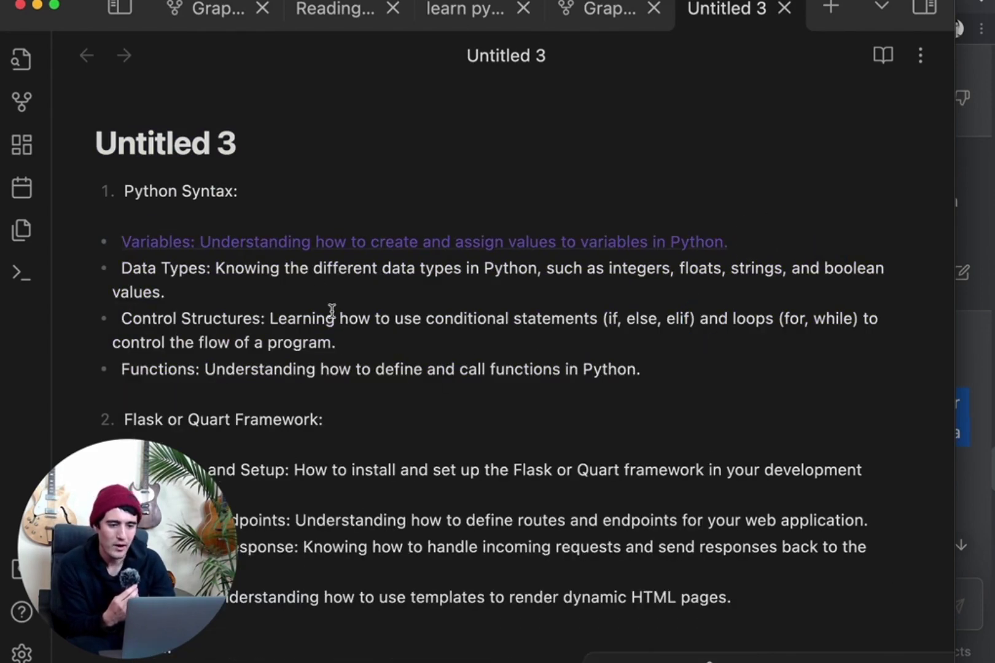
Step: Replace the colon in the Variables link with a comma and open the new linked note
left_click(286, 243)
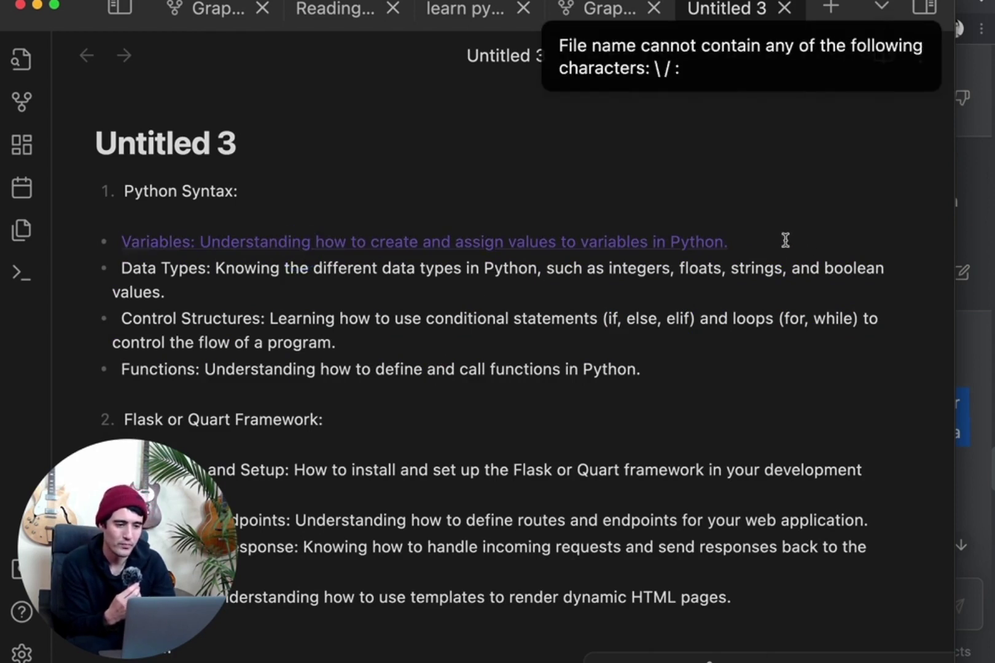
left_click(755, 239)
left_click(884, 59)
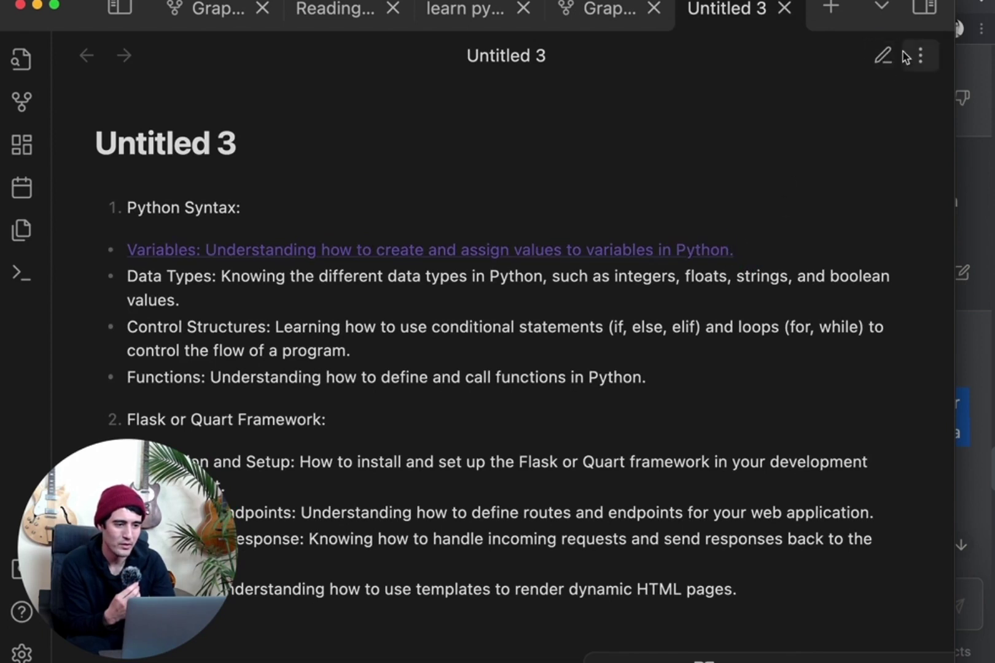
left_click(884, 55)
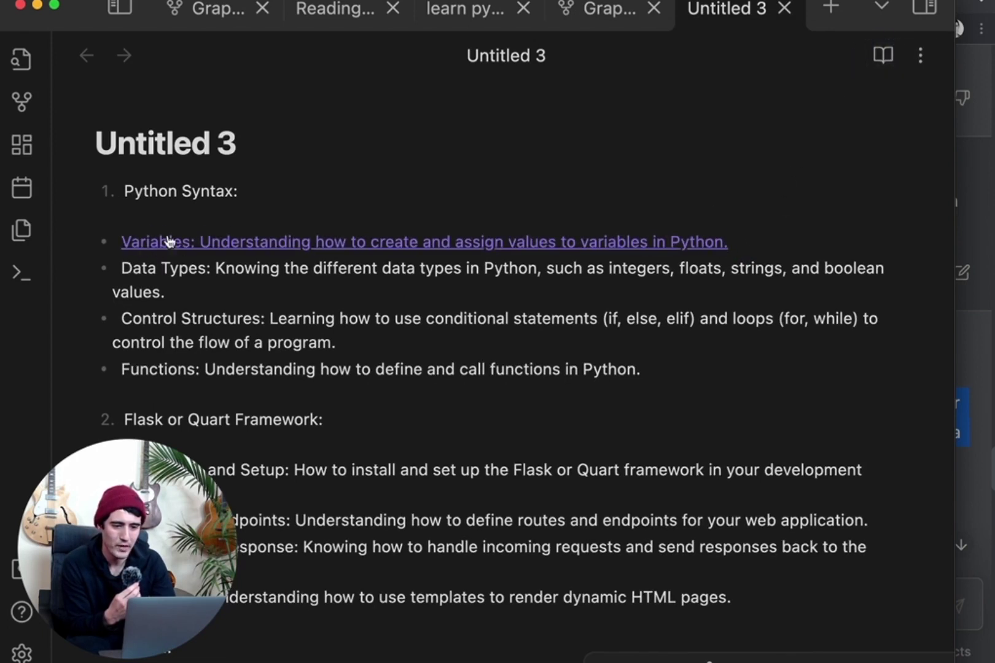
left_click(196, 246)
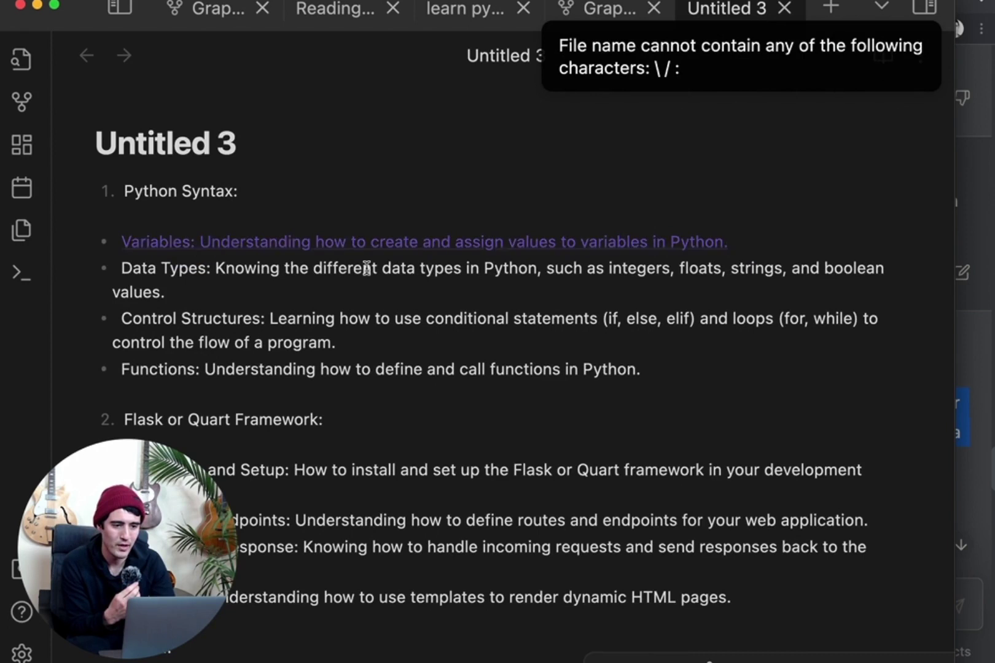
key("End")
left_click(207, 242)
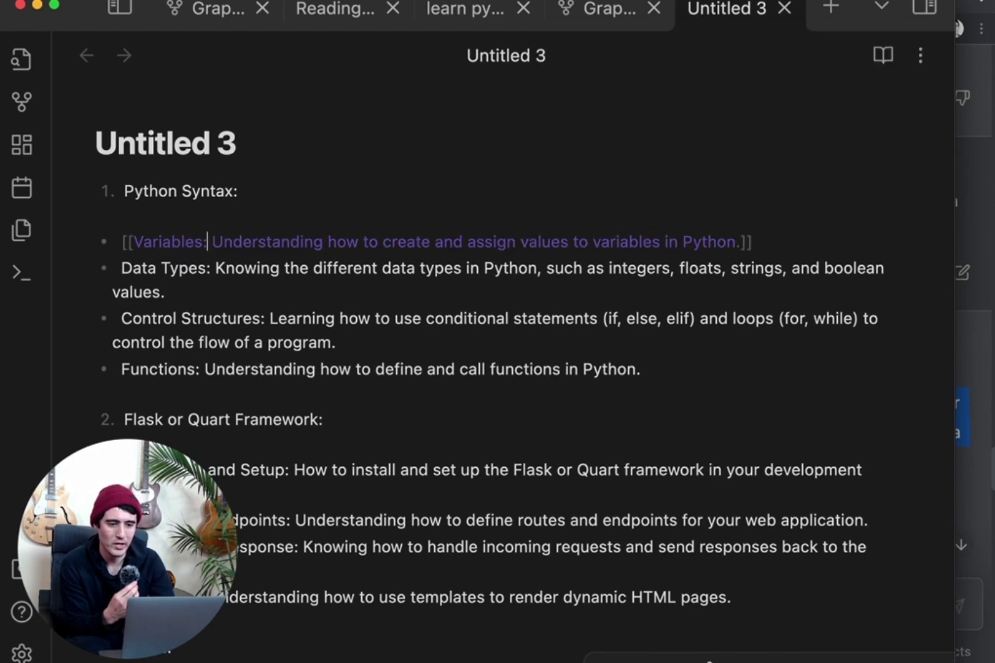
key("BackSpace")
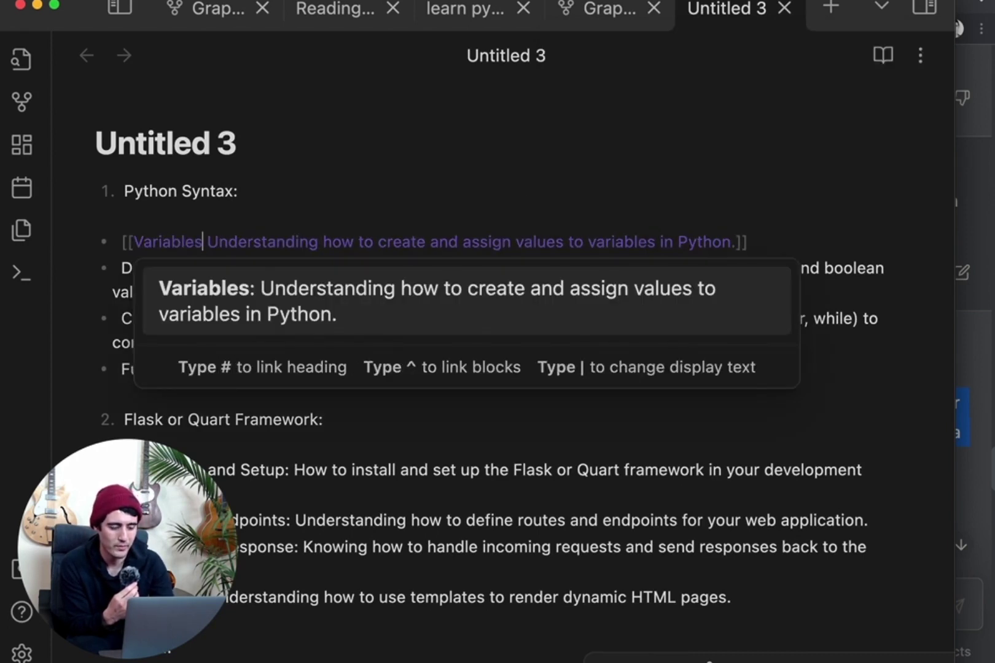
type(",")
left_click(378, 249)
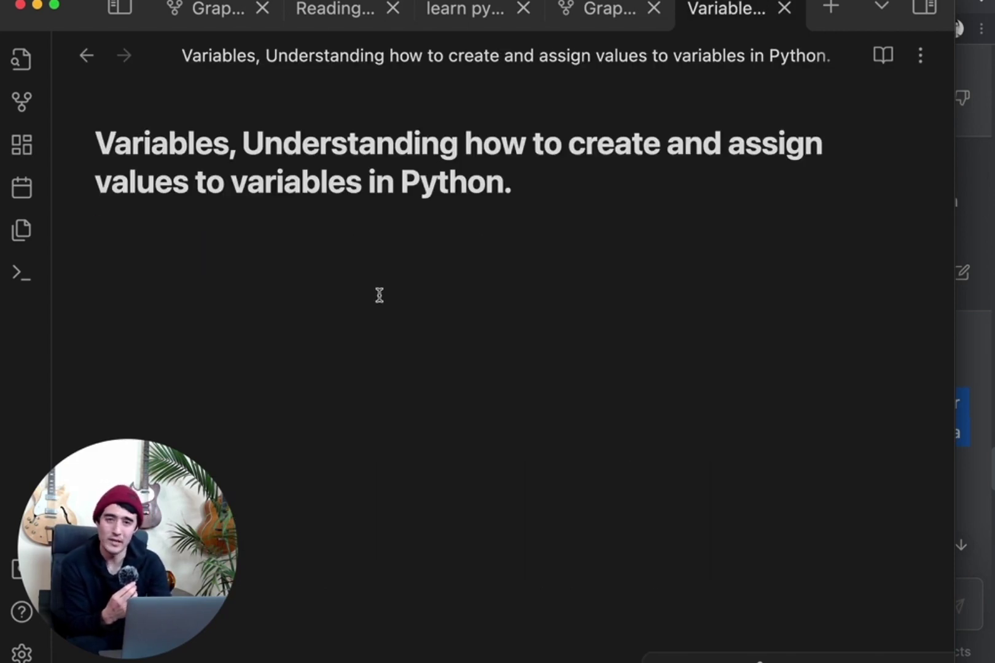
key("super+v")
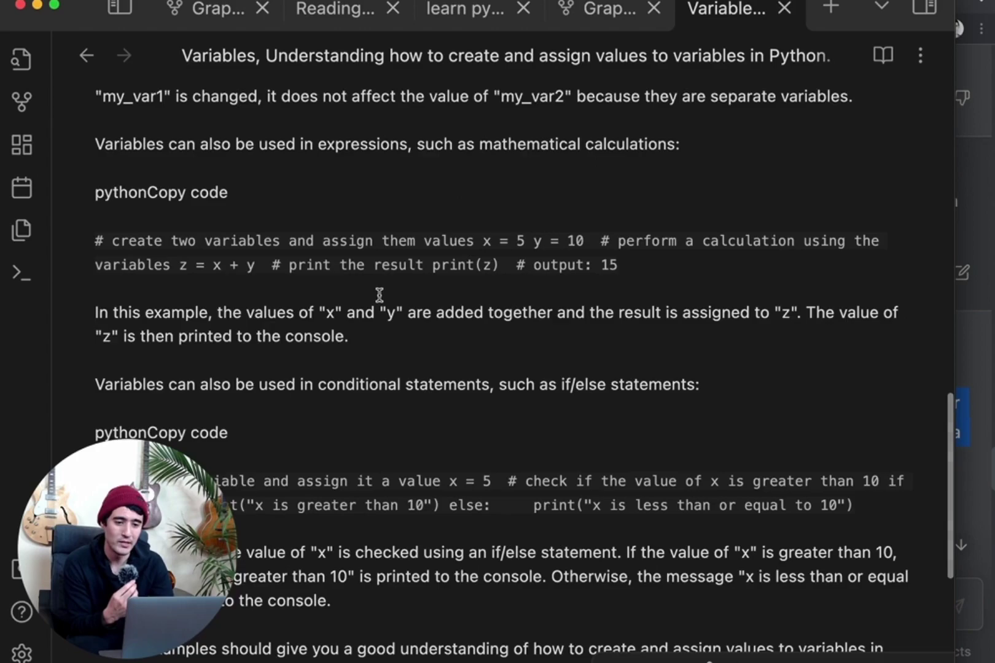
scroll(380, 296, "up", 15)
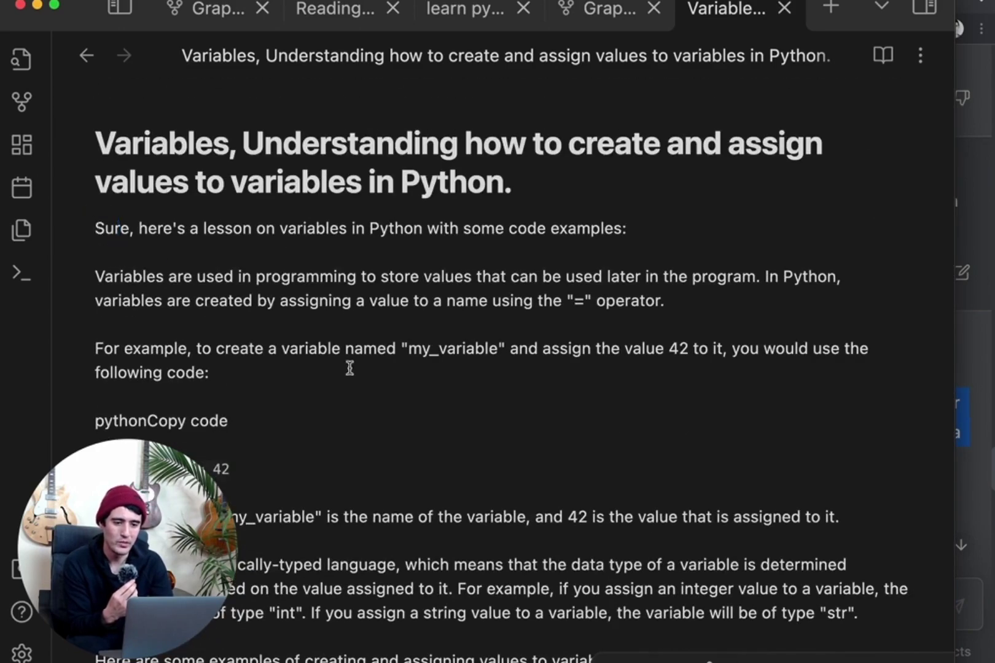
scroll(362, 377, "down", 15)
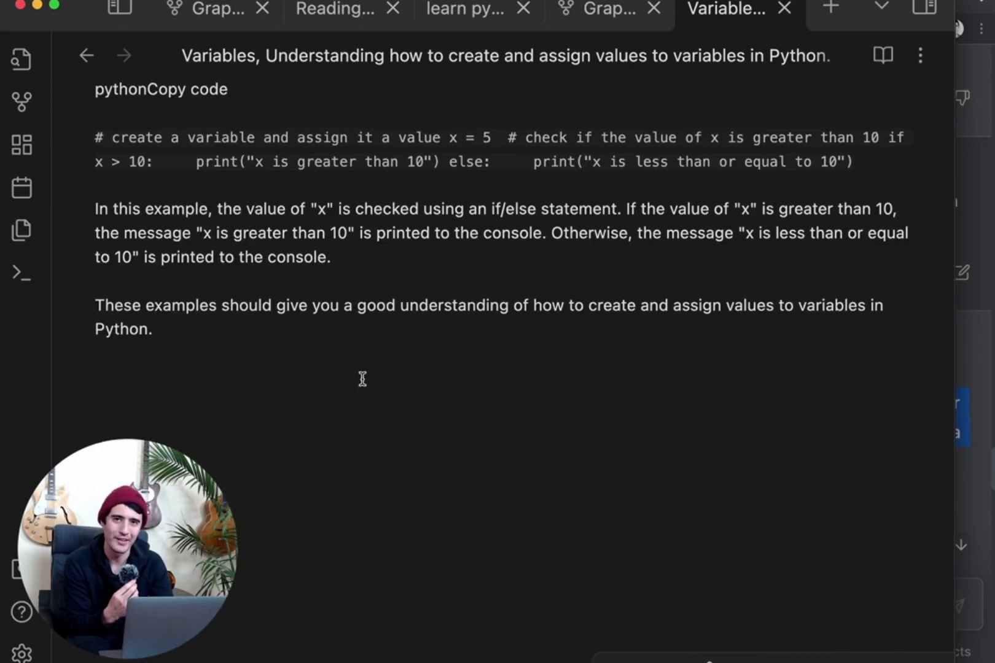
left_click_drag(362, 379, 86, 233)
key("BackSpace")
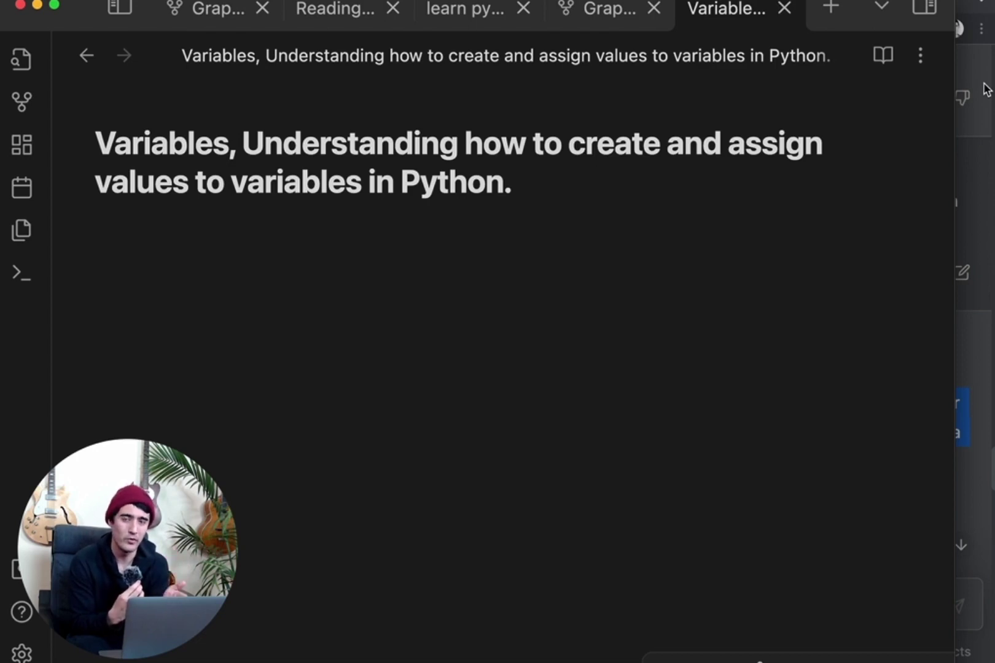
Step: Bring the ChatGPT conversation back to the front and scroll through the chat
left_click(986, 89)
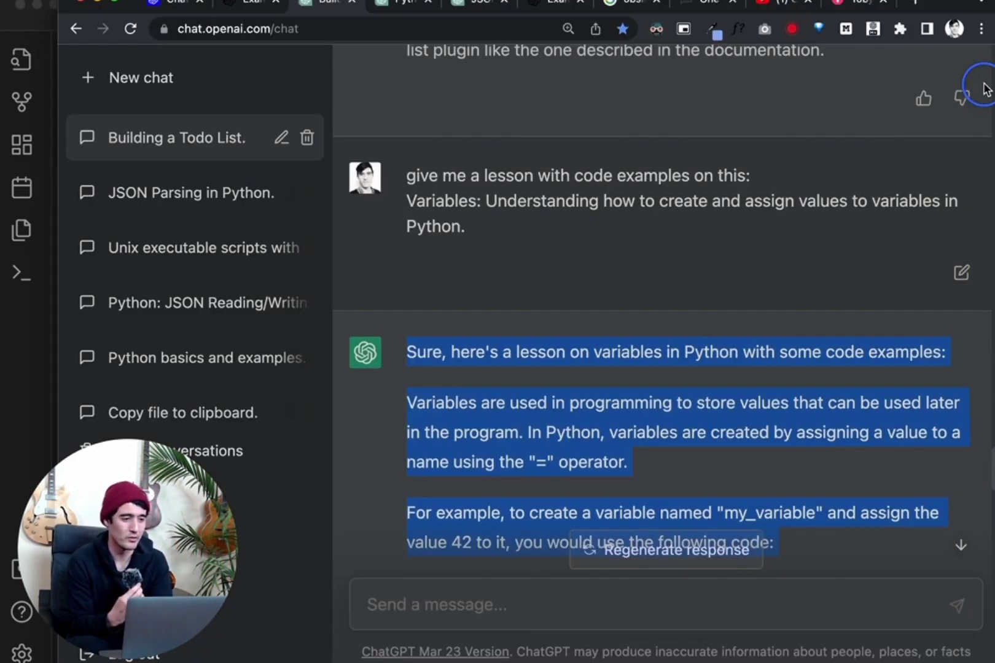
scroll(804, 160, "up", 15)
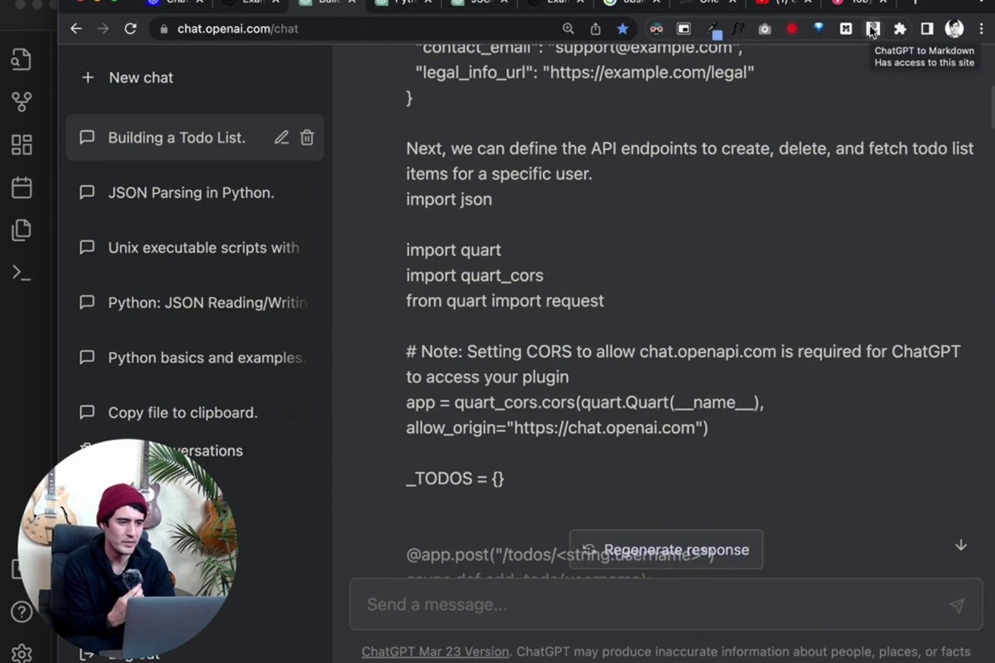
scroll(764, 415, "up", 8)
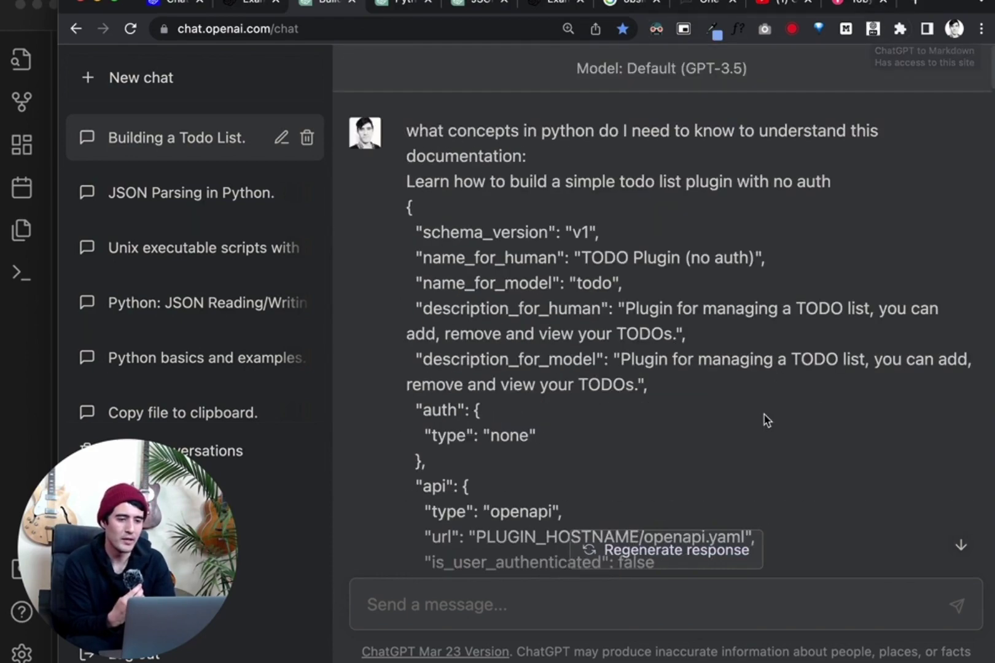
scroll(733, 344, "down", 15)
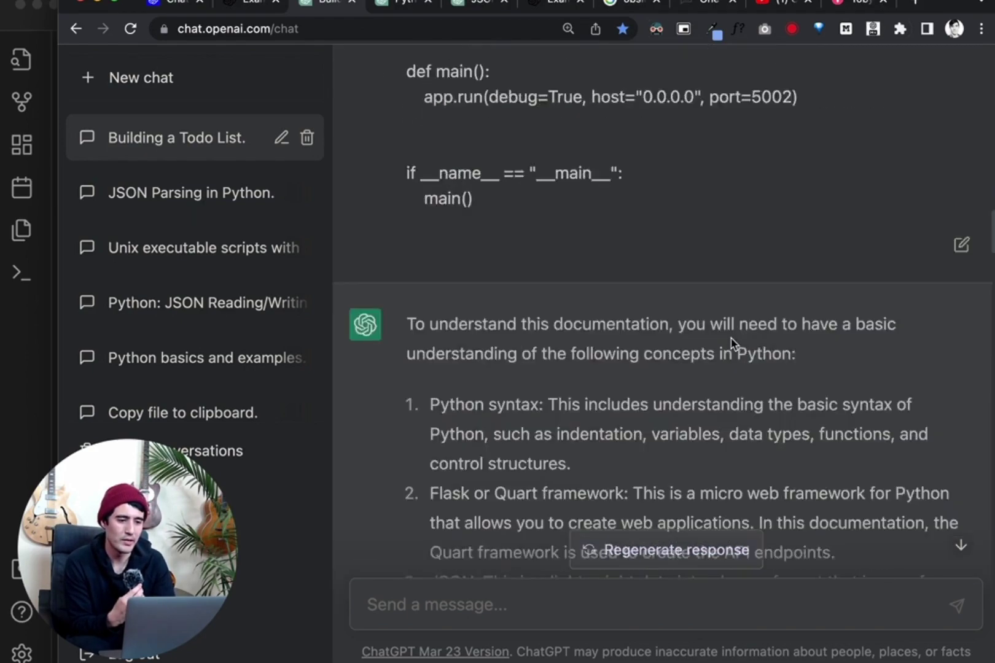
key("super+a")
scroll(731, 339, "up", 5)
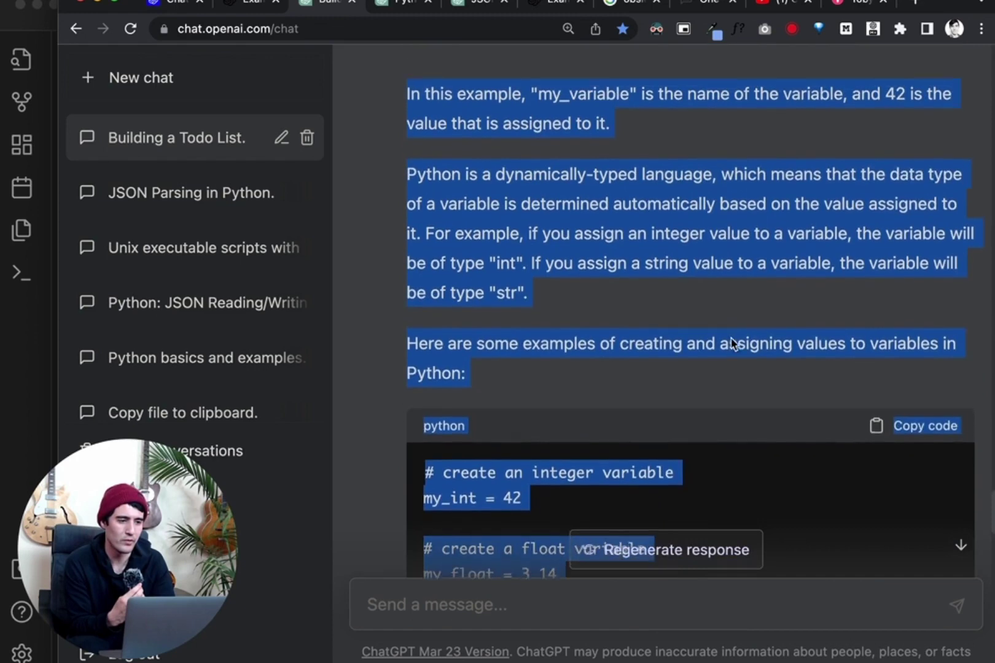
left_click(897, 97)
scroll(897, 98, "up", 5)
Step: Reload ChatGPT, reopen the Building a Todo List chat, and convert it to Markdown with the extension
left_click(872, 28)
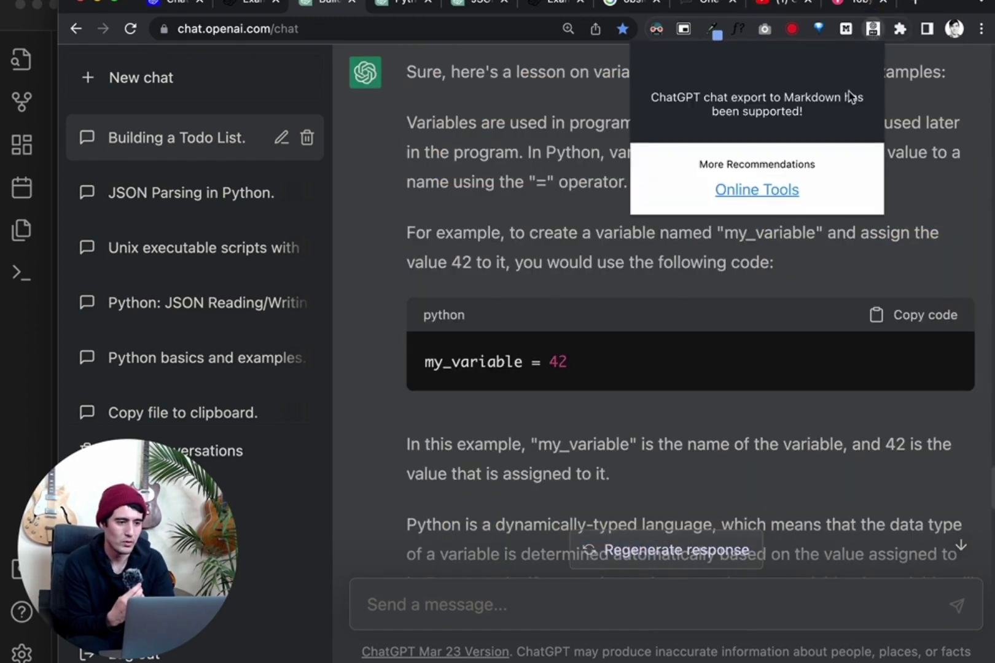
left_click(898, 269)
left_click(130, 29)
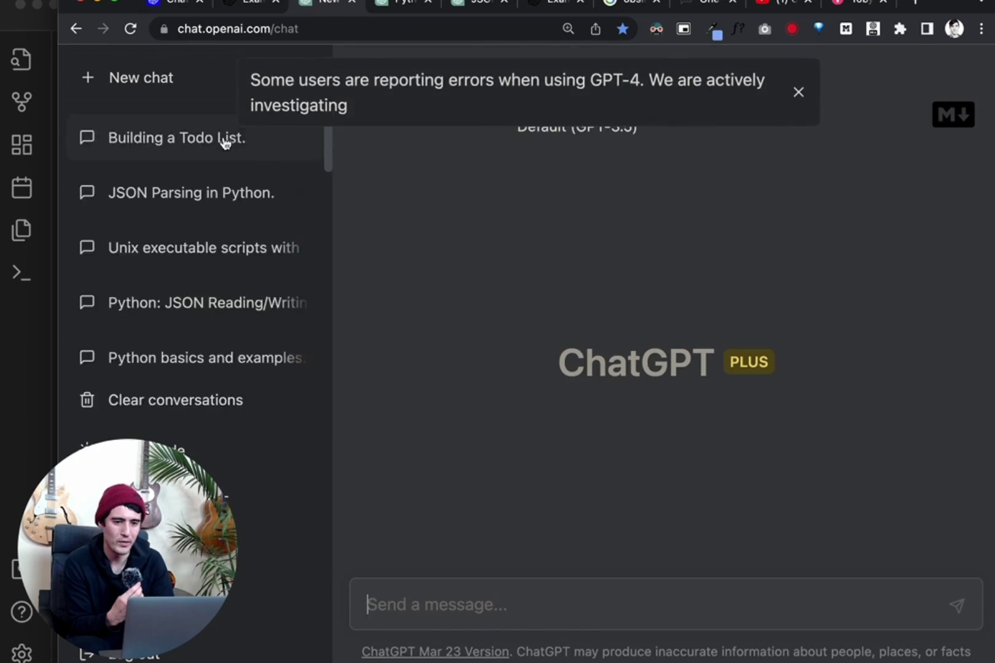
left_click(211, 138)
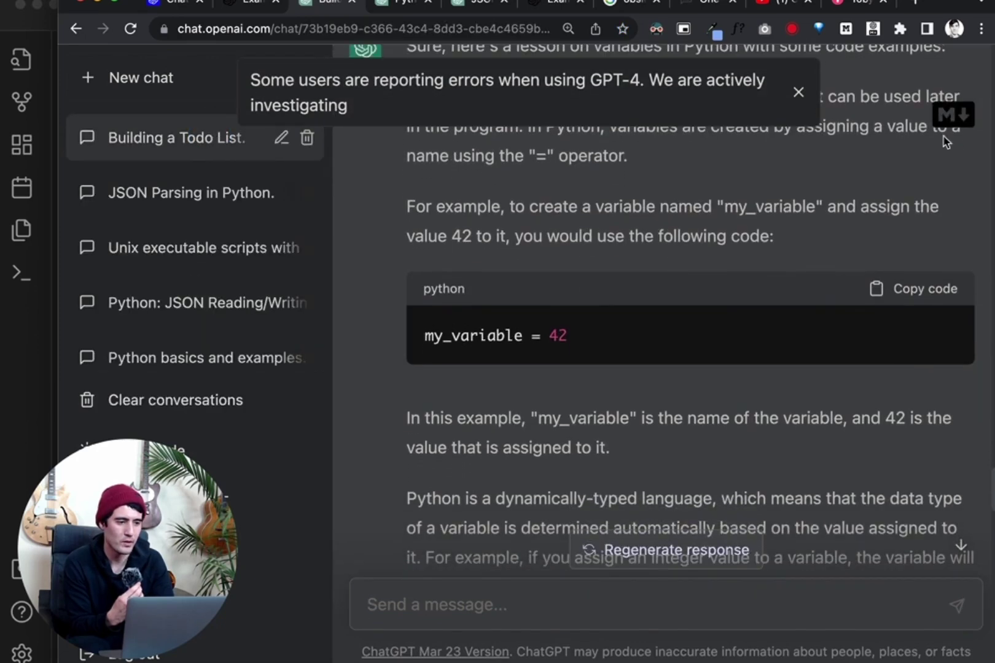
left_click(962, 117)
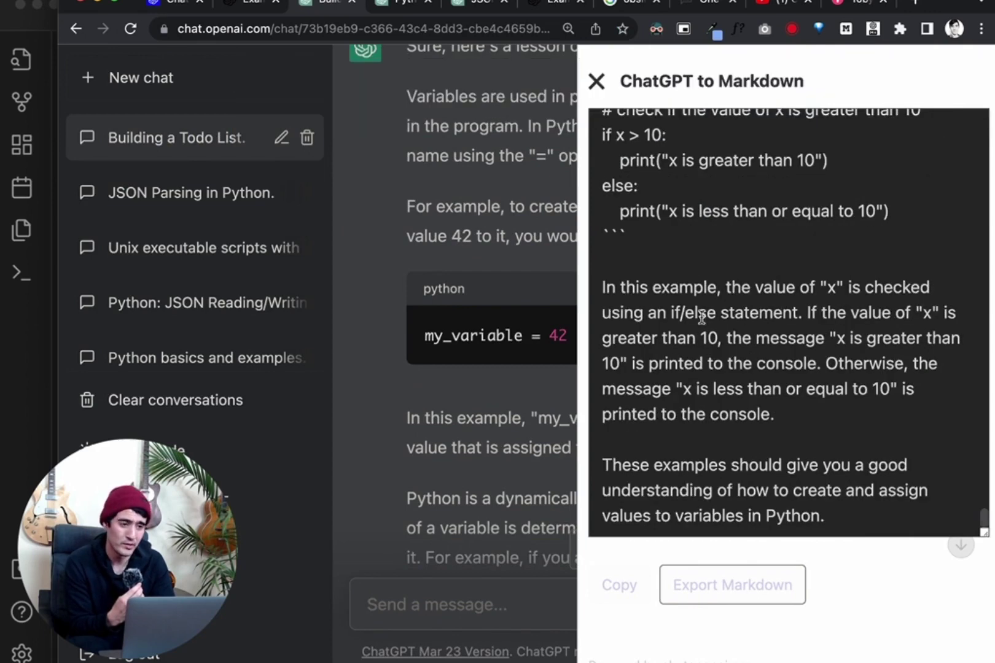
Step: Turn off dark mode for ChatGPT and select the variables lesson's Markdown text
left_click(655, 27)
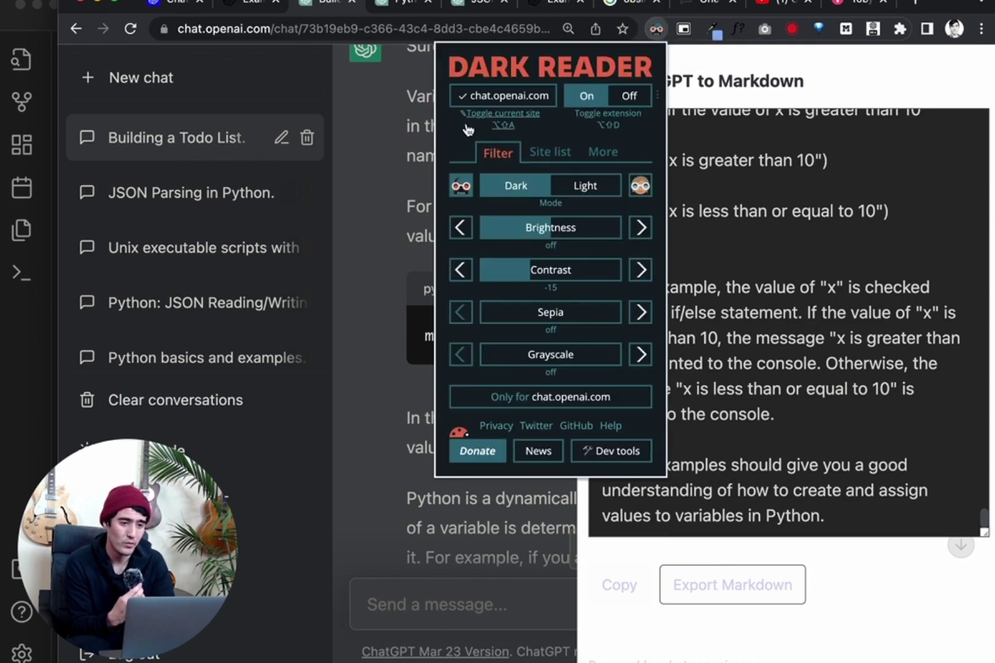
left_click(477, 99)
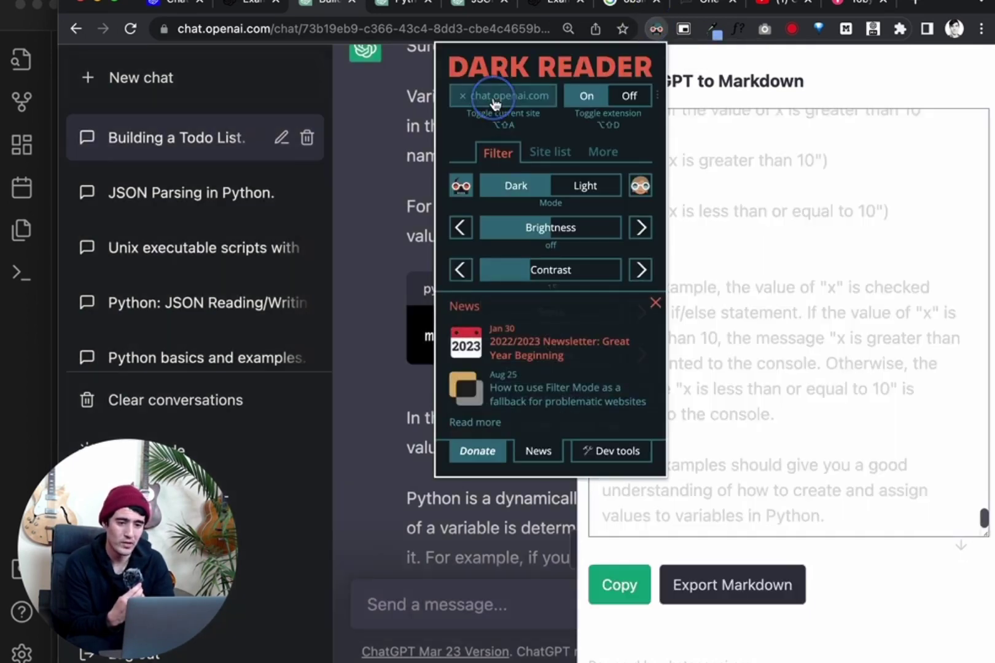
left_click(746, 60)
left_click_drag(674, 142, 740, 416)
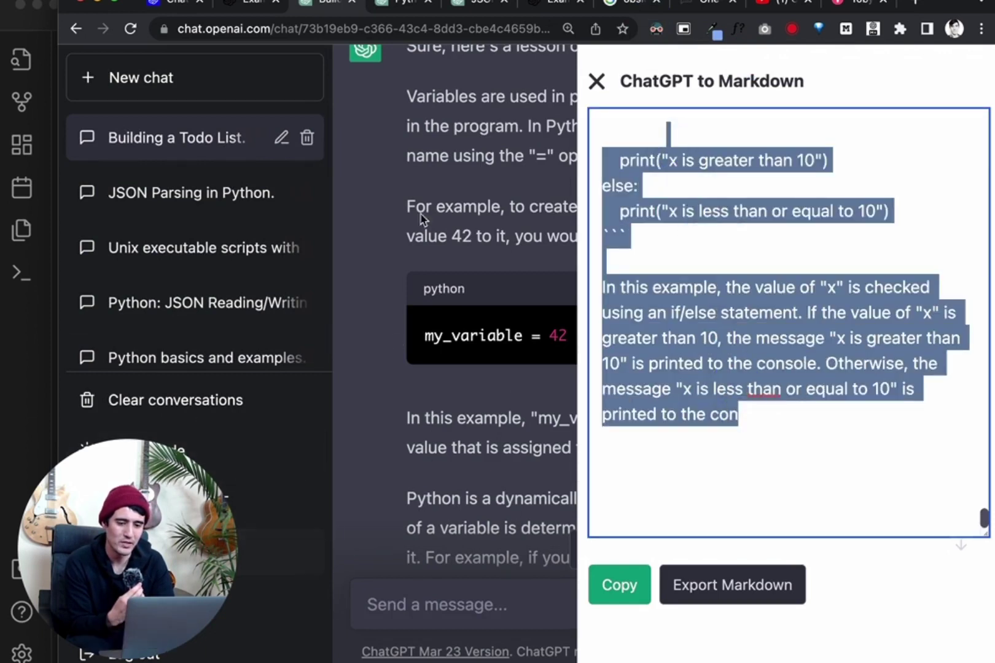
left_click_drag(641, 185, 737, 445)
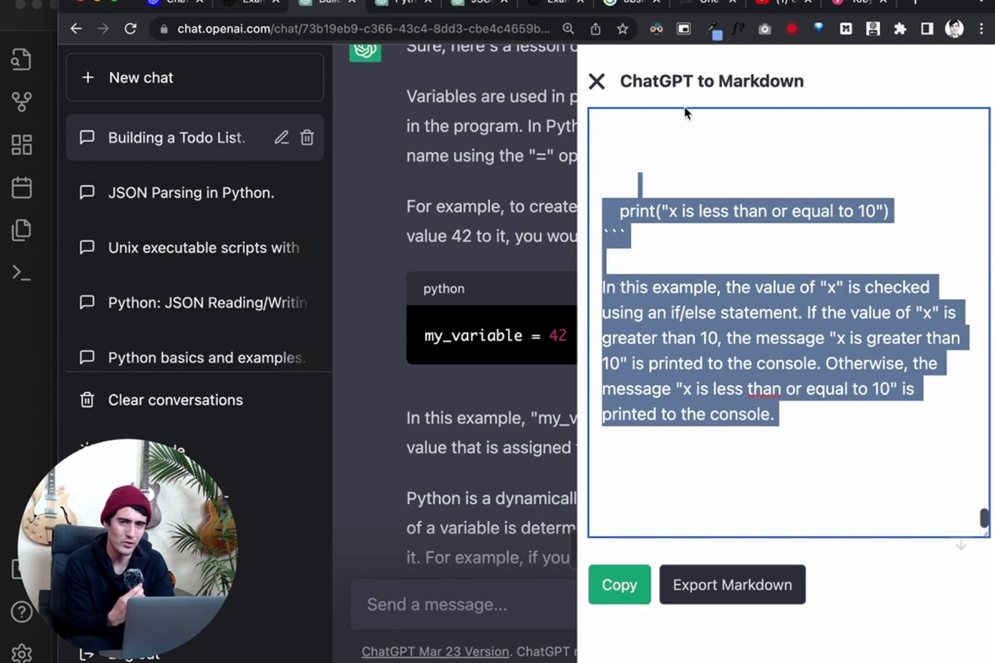
Step: Turn dark mode back on for the site and adjust the selection in the Markdown panel
left_click(656, 29)
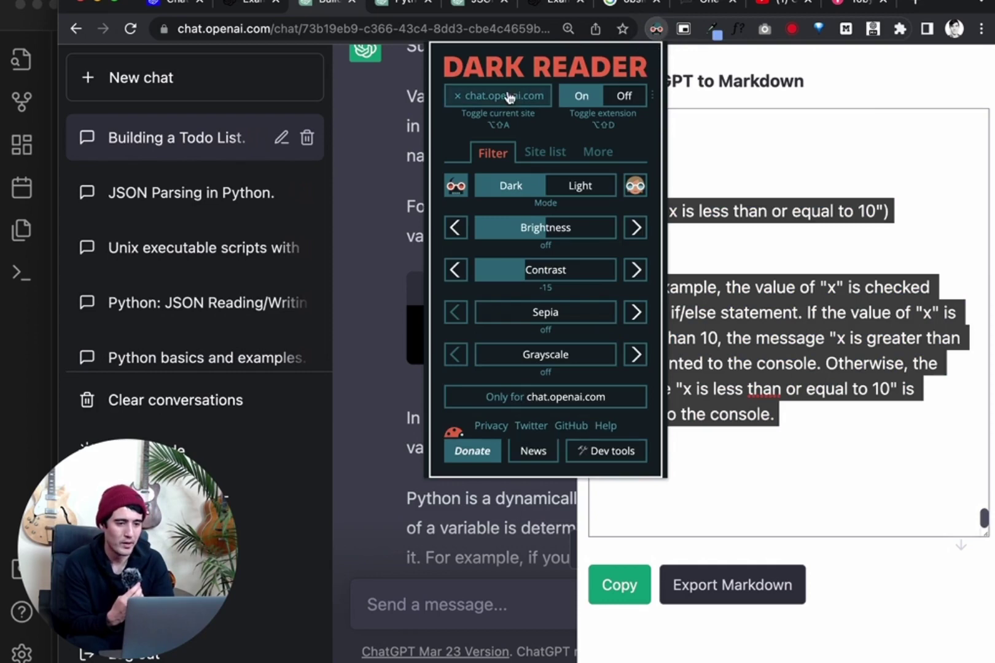
left_click(509, 97)
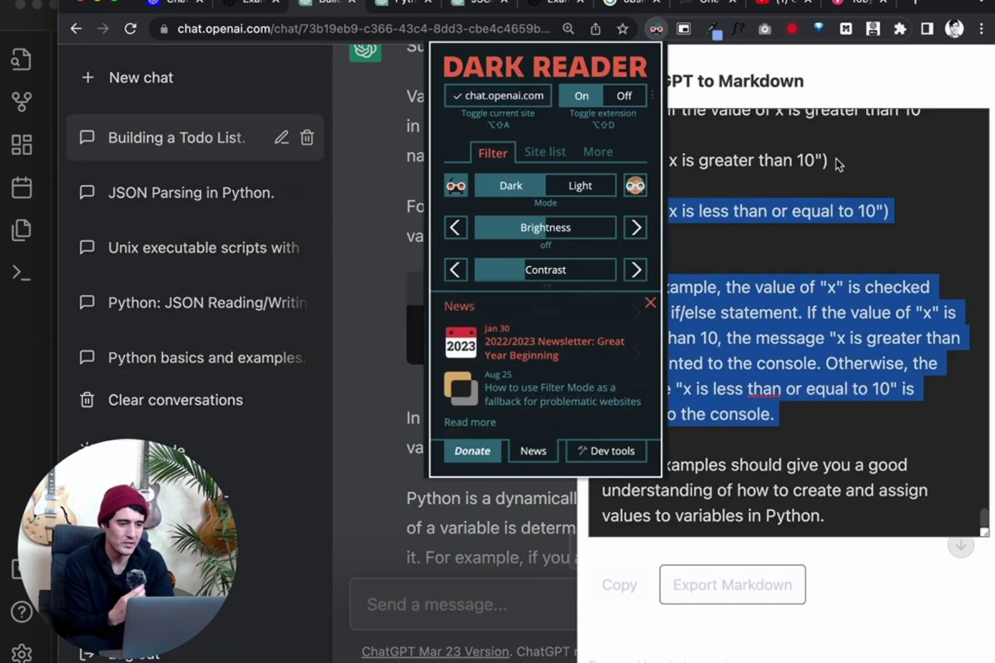
left_click(837, 162)
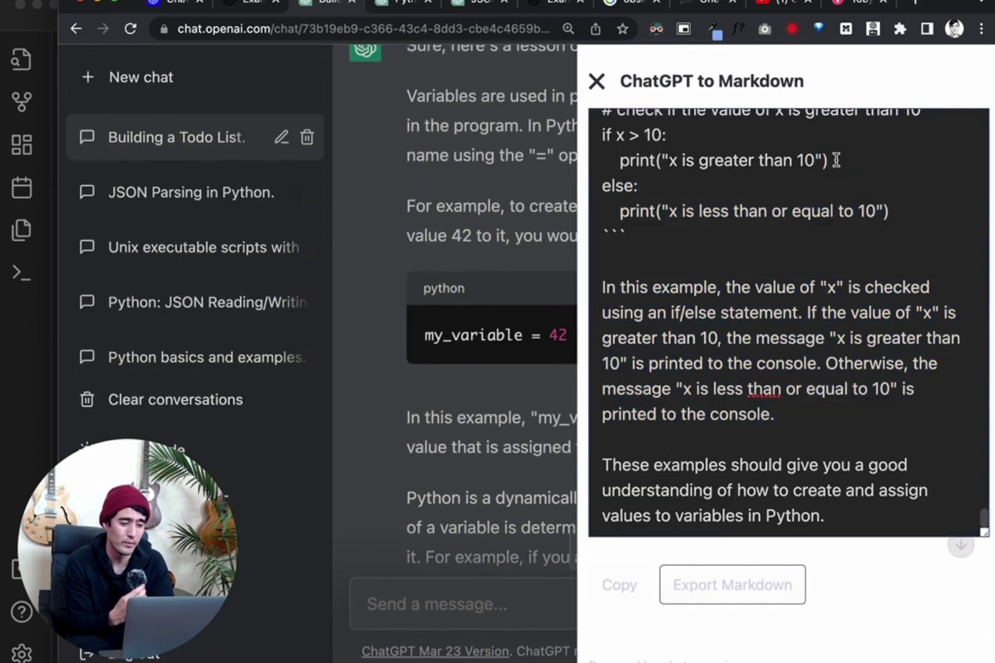
left_click_drag(855, 519, 600, 196)
scroll(799, 333, "up", 10)
scroll(795, 329, "up", 15)
scroll(793, 301, "up", 15)
Step: Paste the ChatGPT variables lesson into the empty Variables note, review it, and return to Untitled 3
left_click(30, 331)
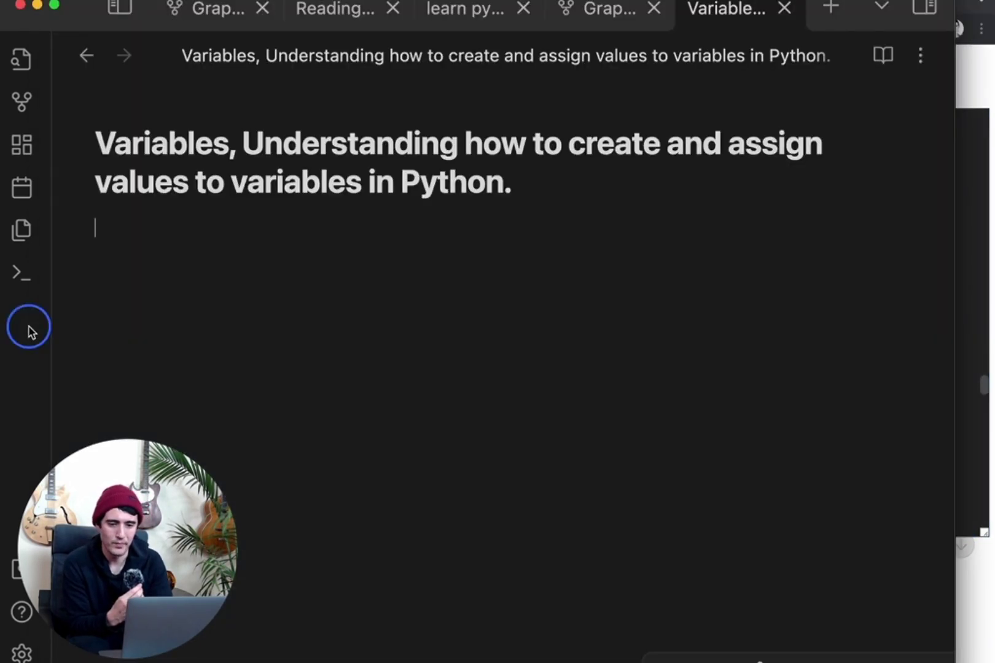
left_click(245, 318)
key("super+v")
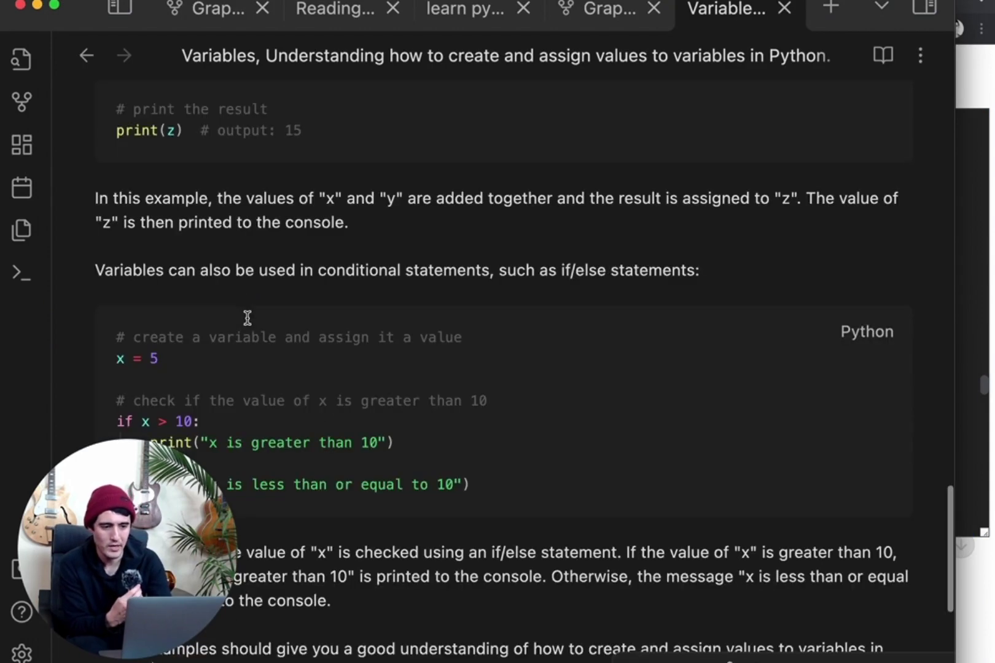
key("super+Up")
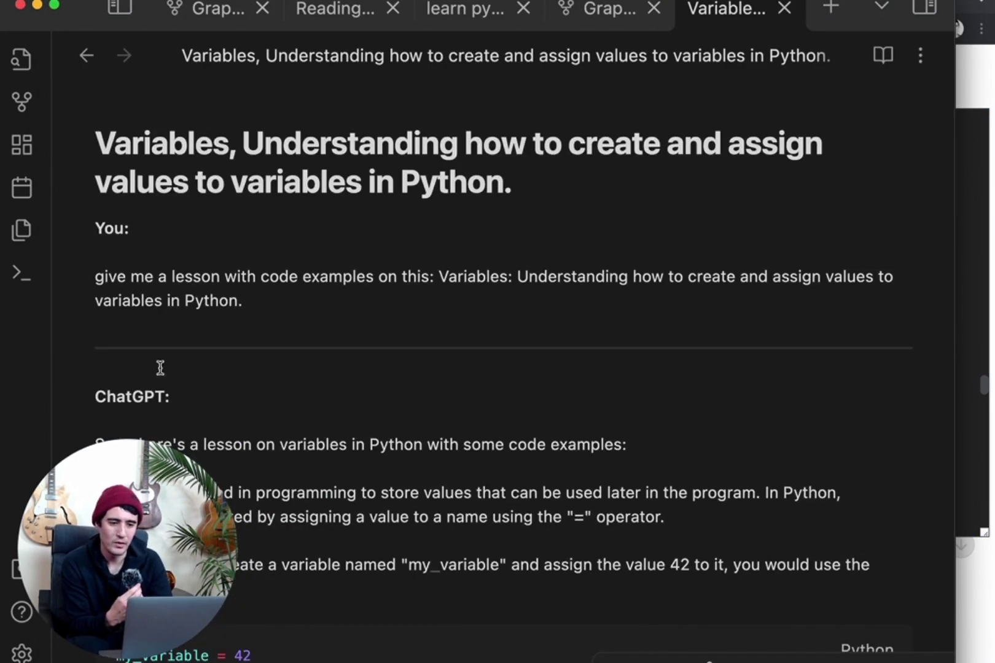
scroll(178, 403, "down", 1)
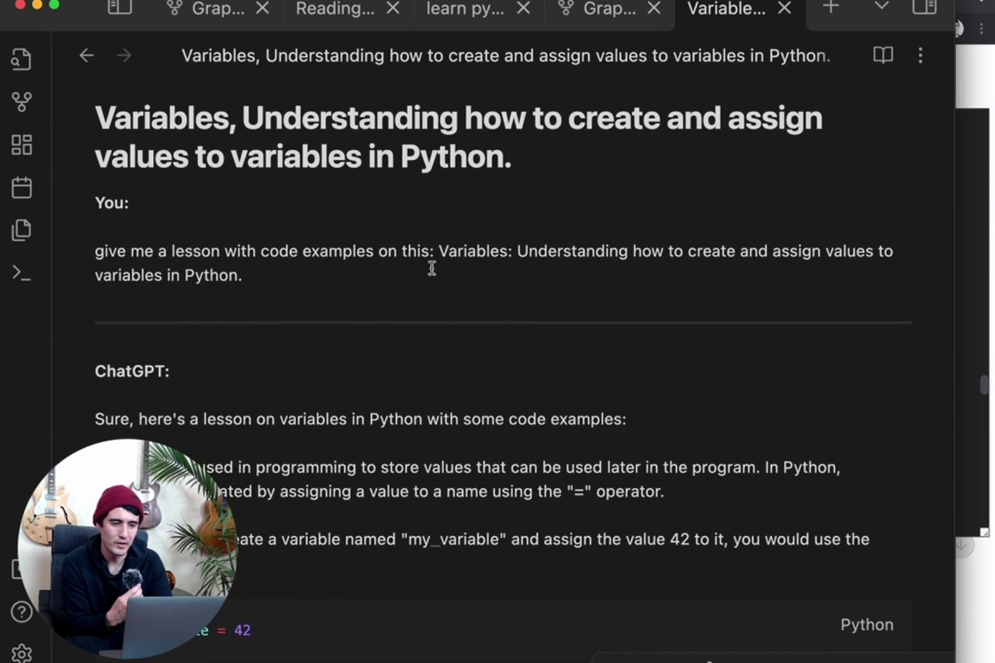
scroll(557, 285, "down", 8)
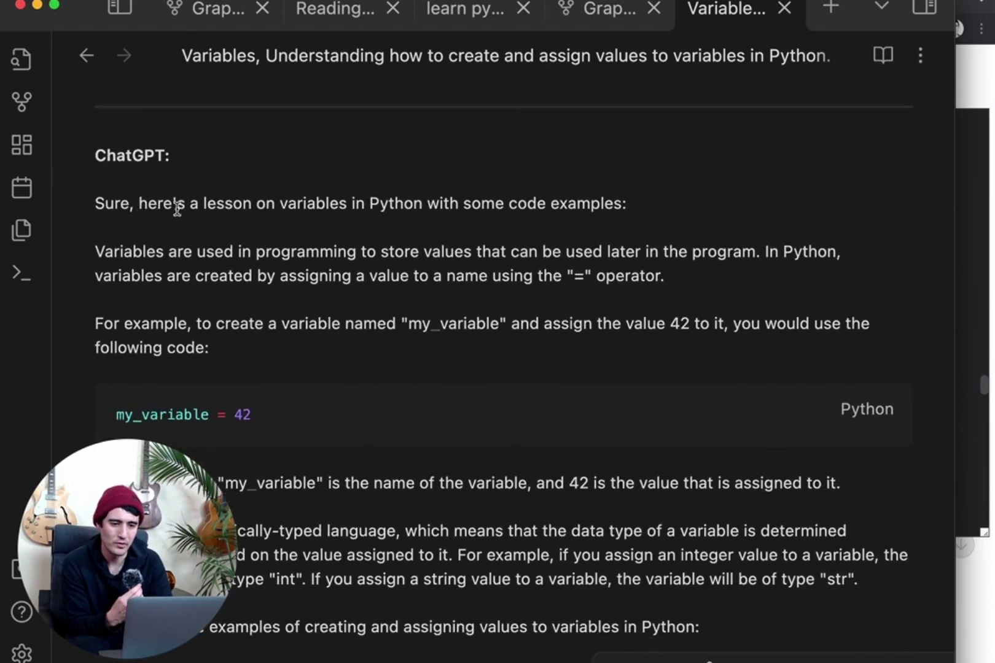
scroll(282, 233, "down", 20)
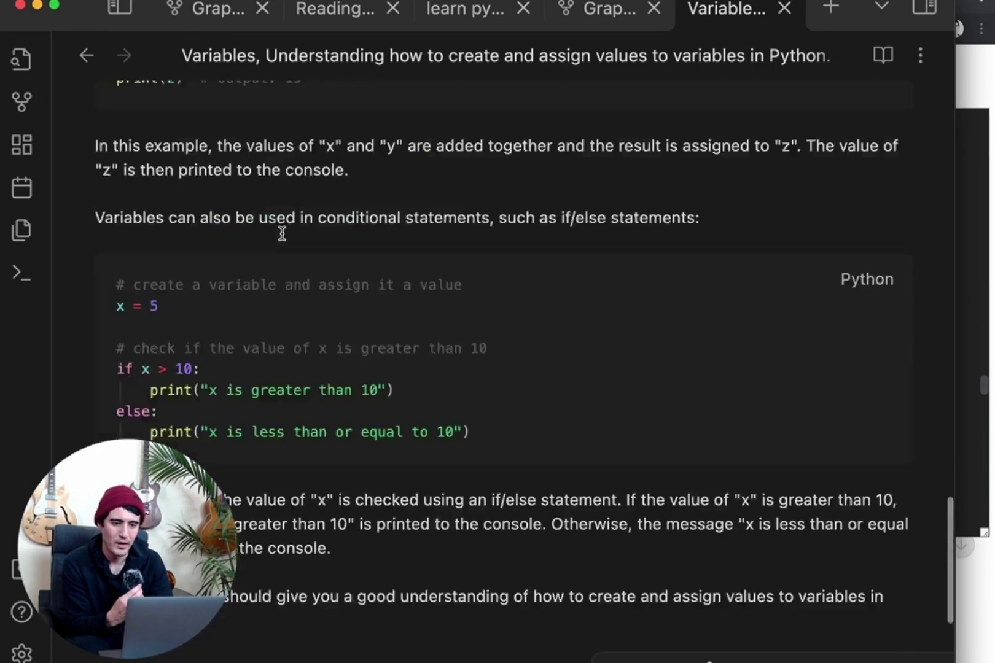
key("super+Up")
left_click(86, 55)
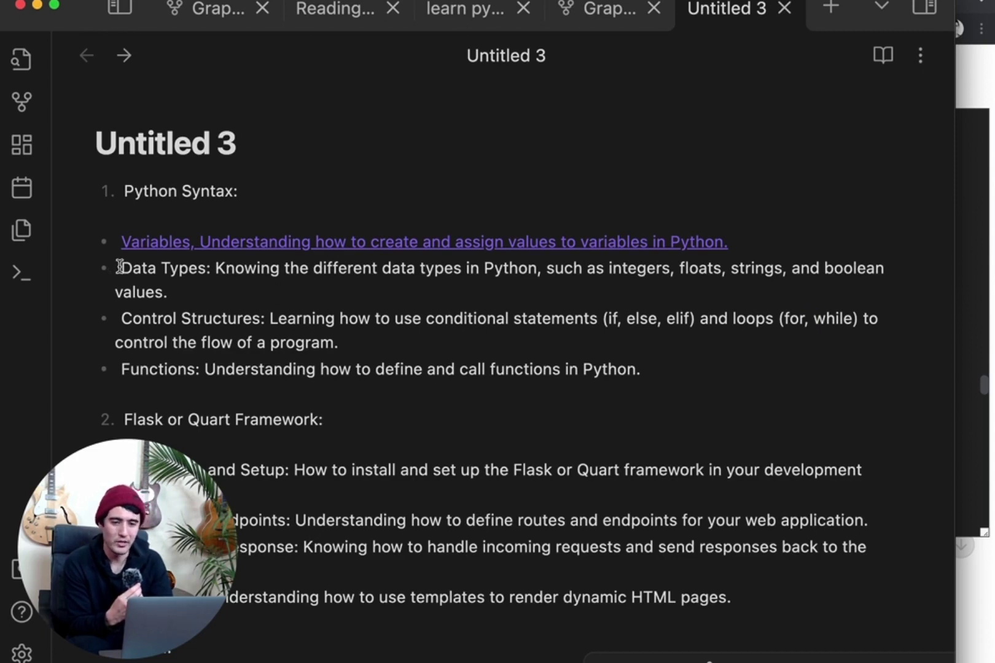
Step: Rename the Untitled 3 topic list note to 'learn docs'
left_click_drag(119, 268, 286, 381)
left_click(376, 503)
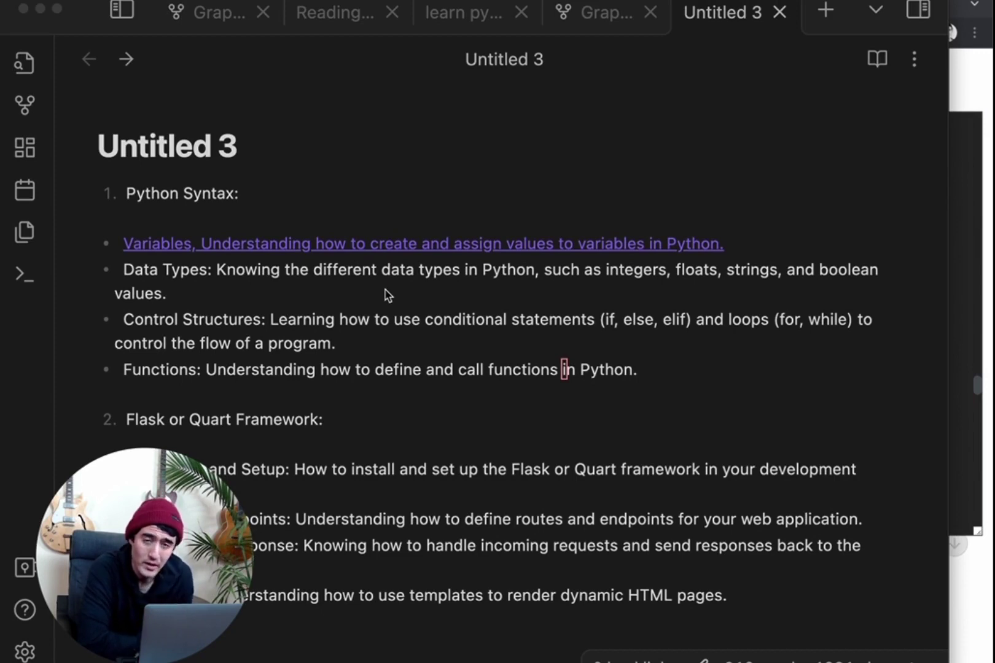
scroll(249, 416, "down", 5)
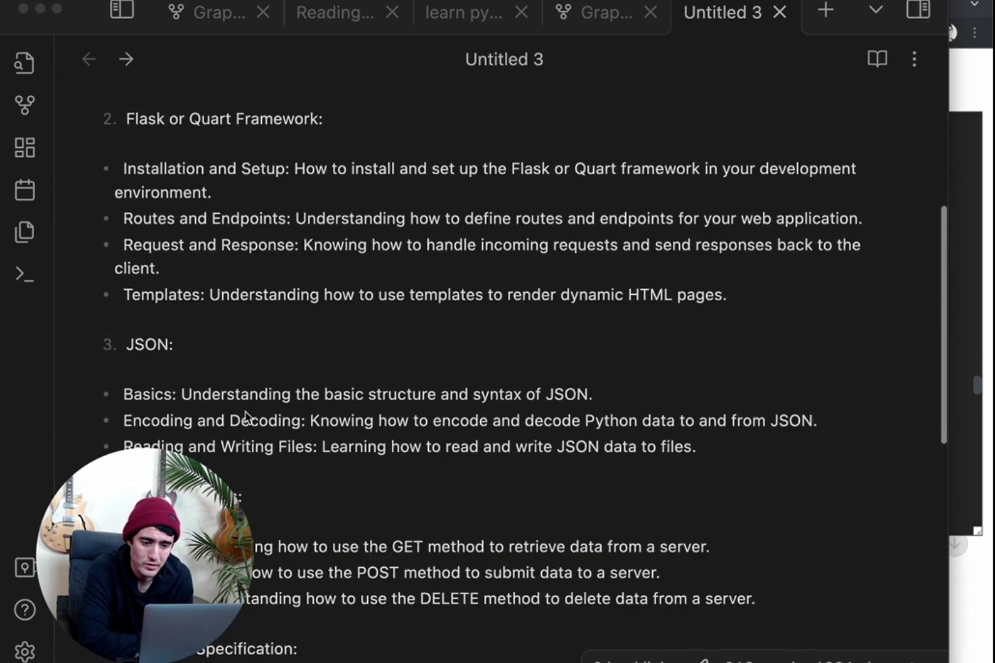
scroll(246, 418, "up", 5)
triple_click(179, 139)
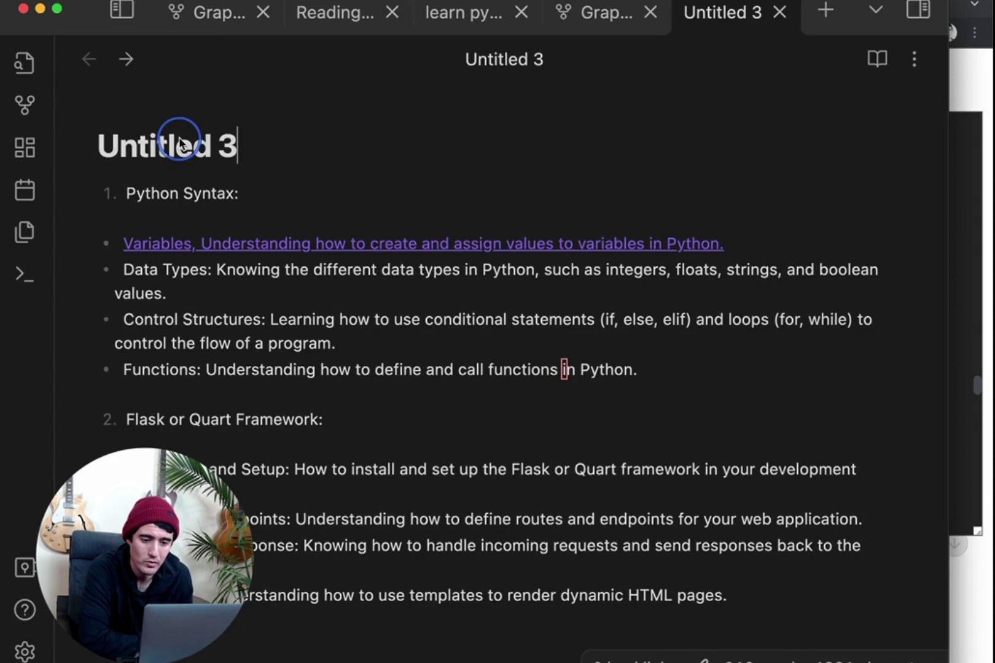
type("ler")
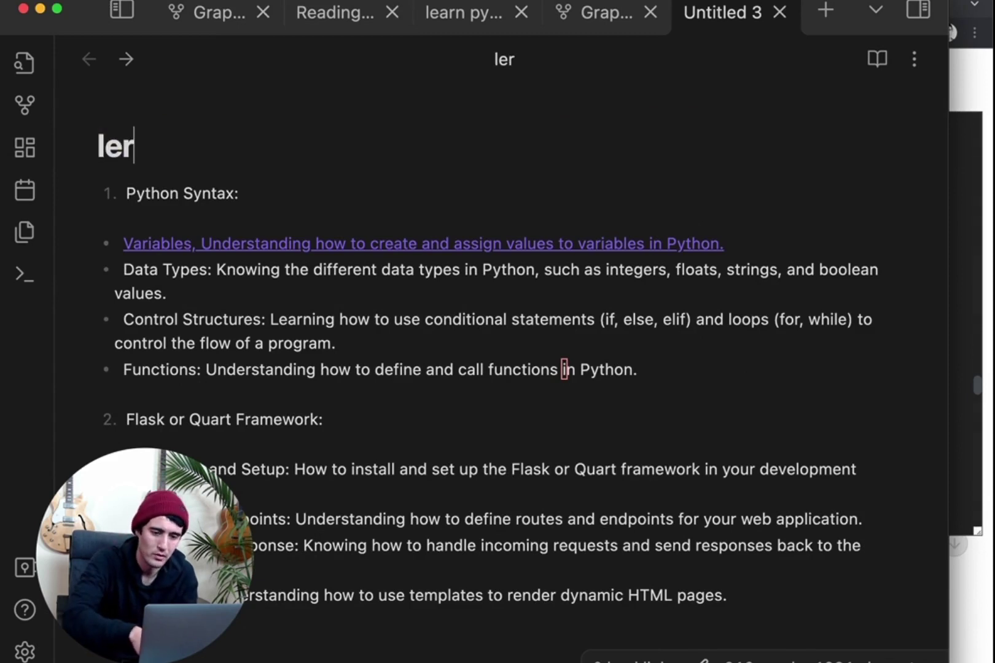
key("BackSpace")
type("arn docs")
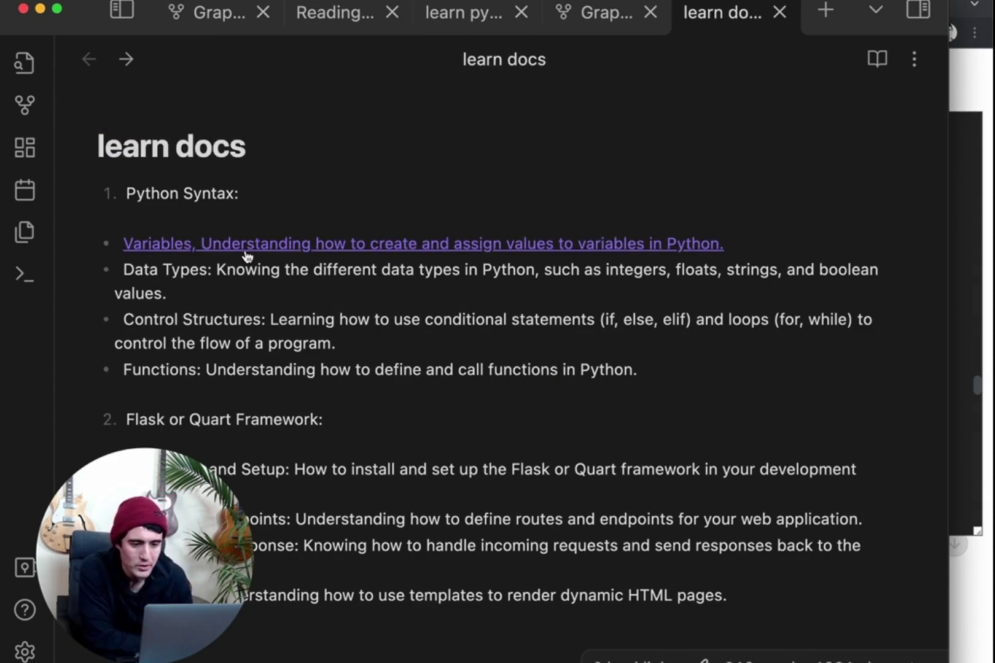
key("Return")
Step: In the Variables note, add a [[learn docs]] link on a new line under the title
left_click(247, 244)
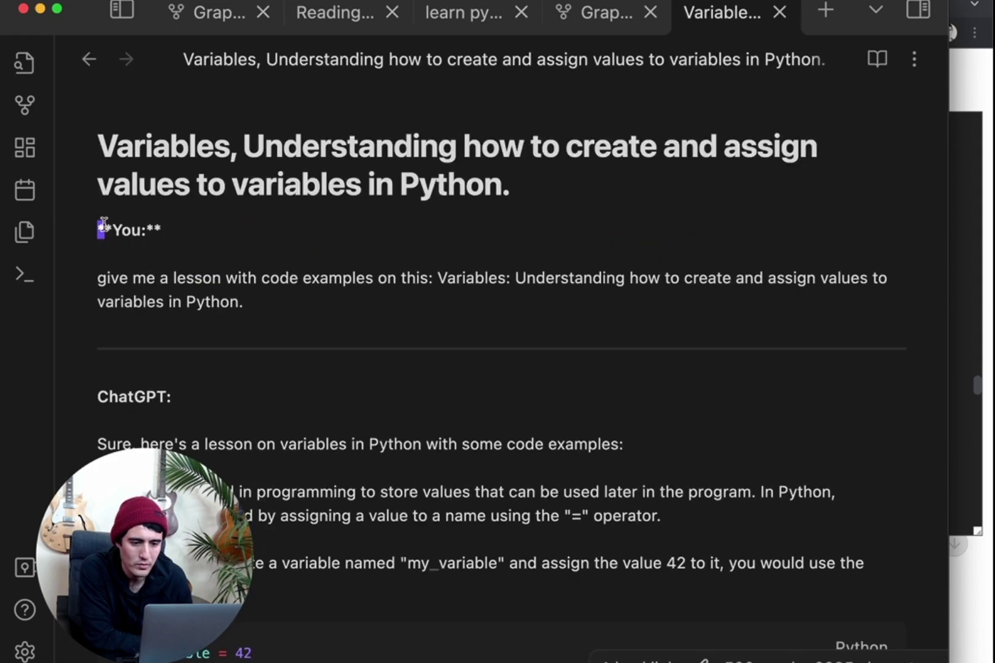
left_click(99, 229)
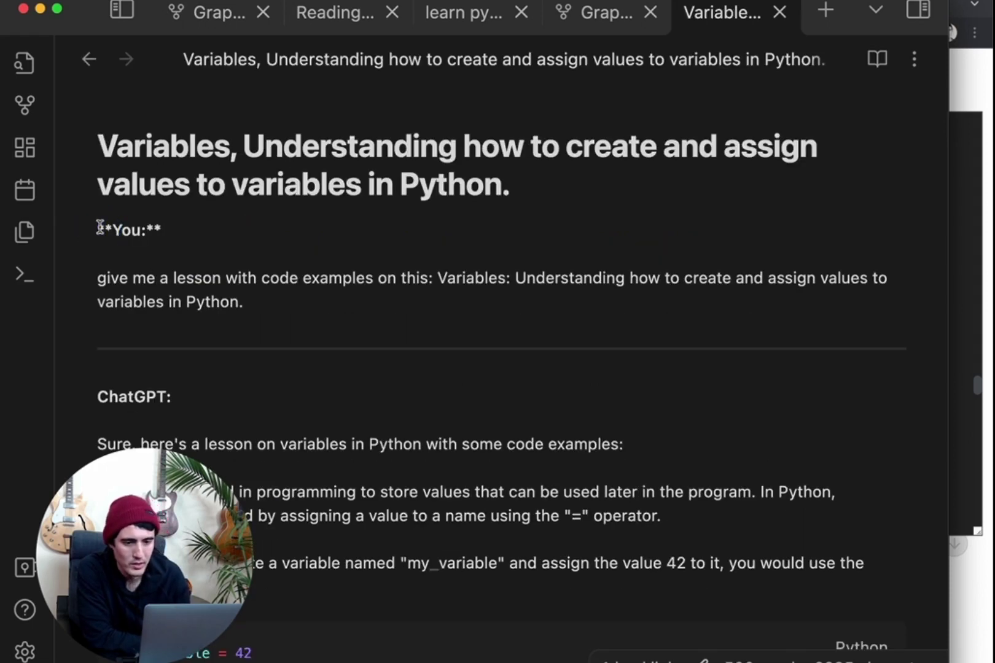
key("Return")
key("Return")
key("Up")
key("Up")
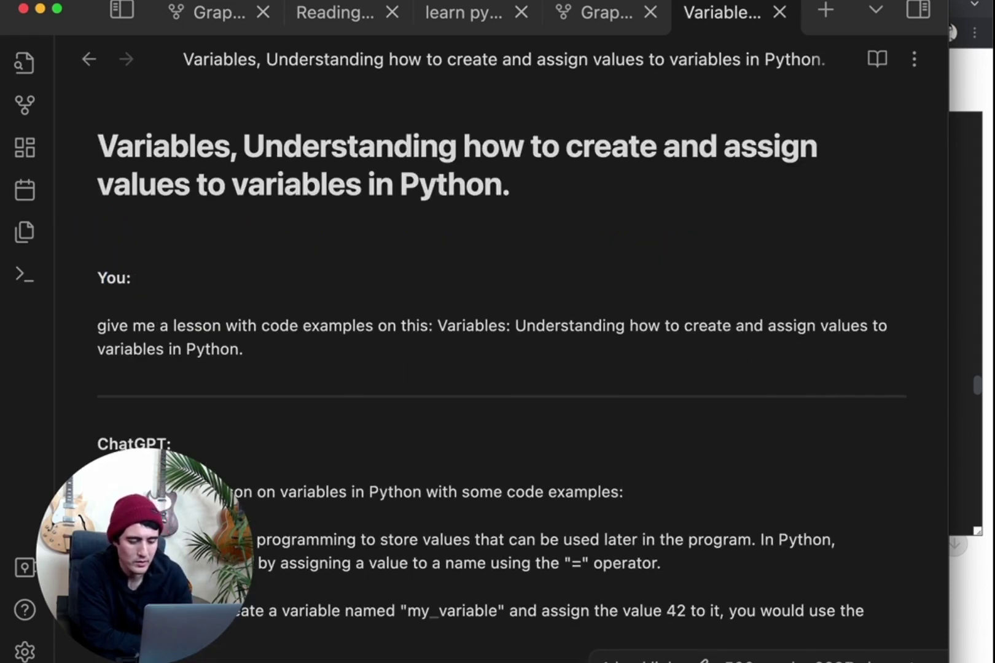
type("[[")
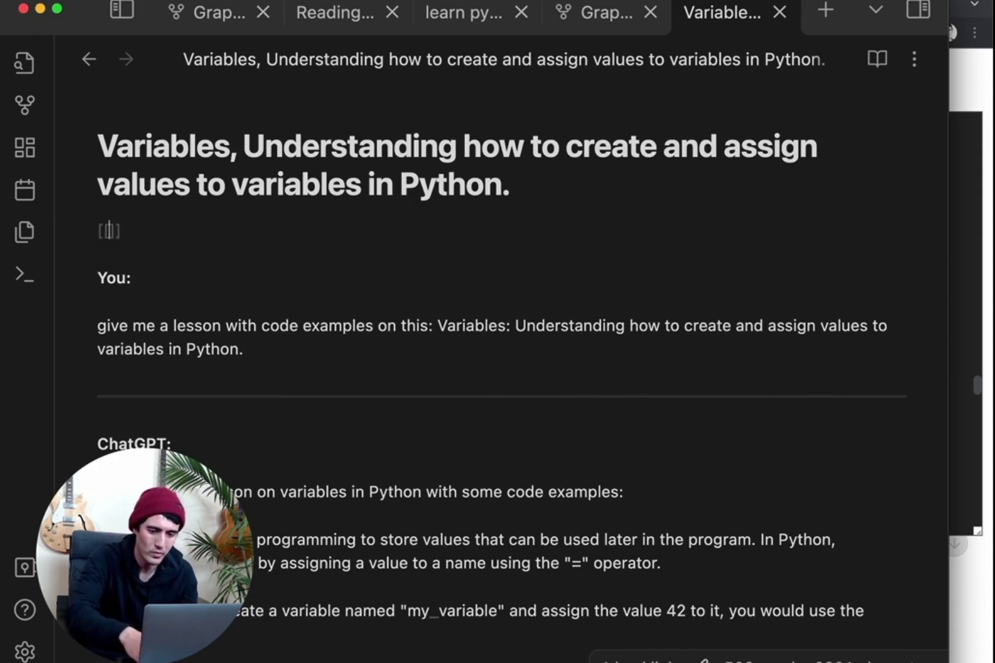
type("le")
key("Return")
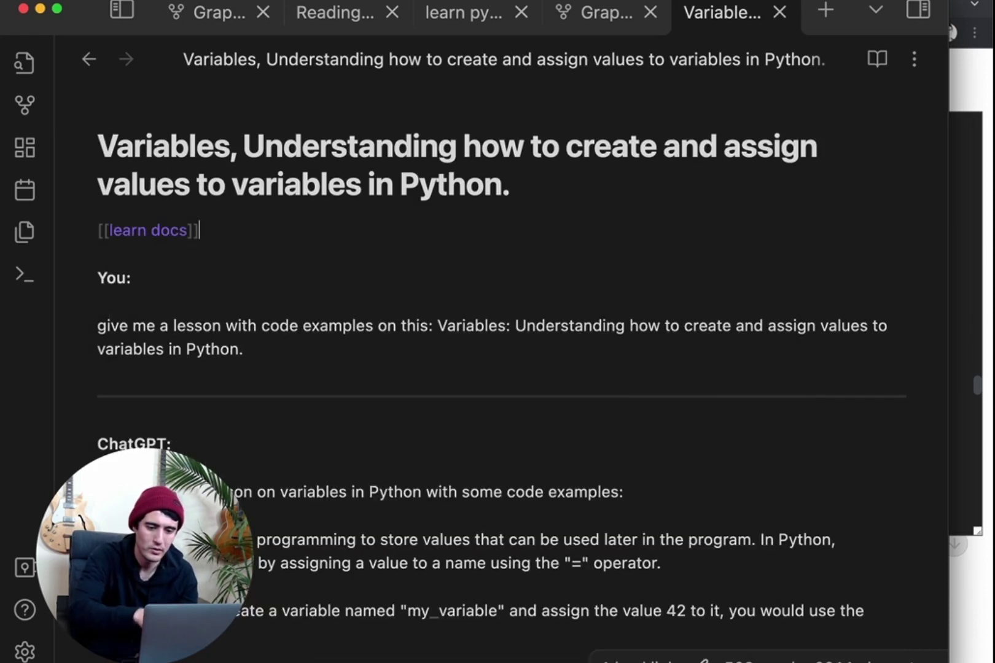
left_click(240, 359)
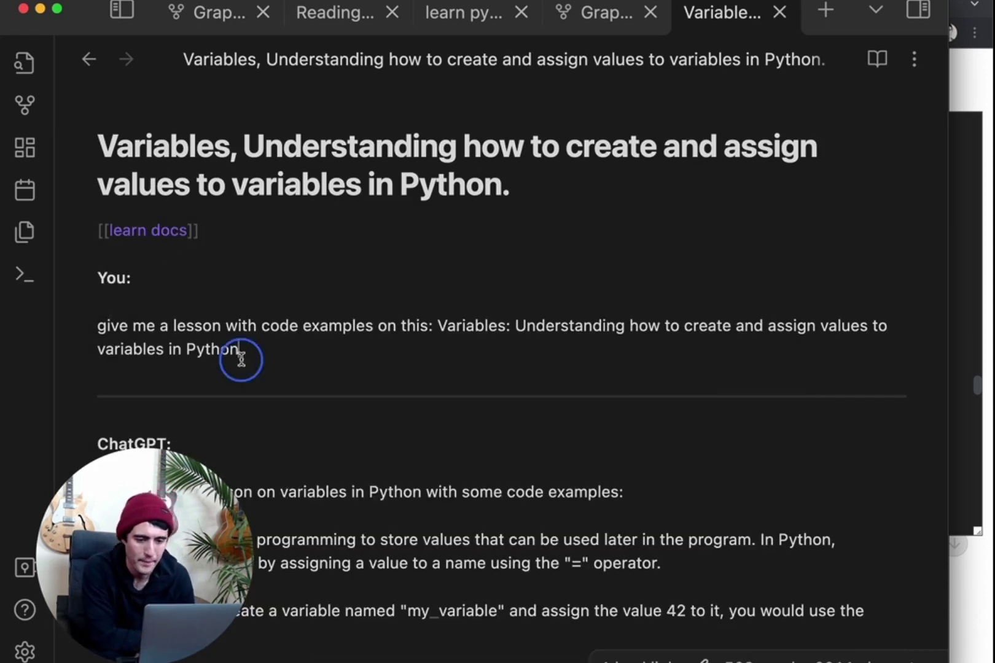
Step: Switch the Variables note to reading view and follow its learn docs link
left_click(878, 59)
mouse_move(159, 249)
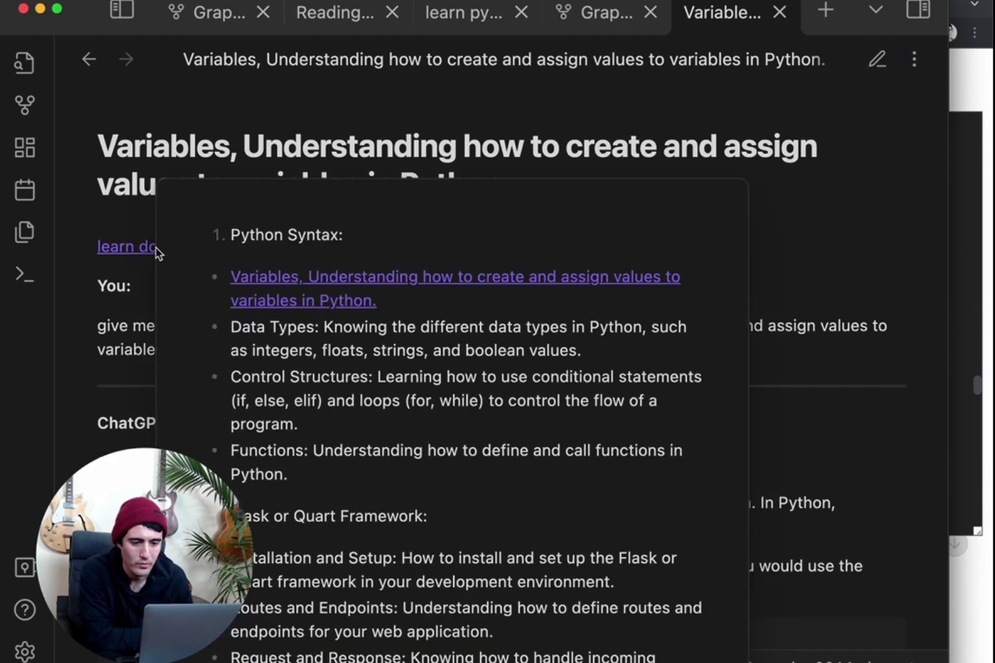
left_click(128, 248)
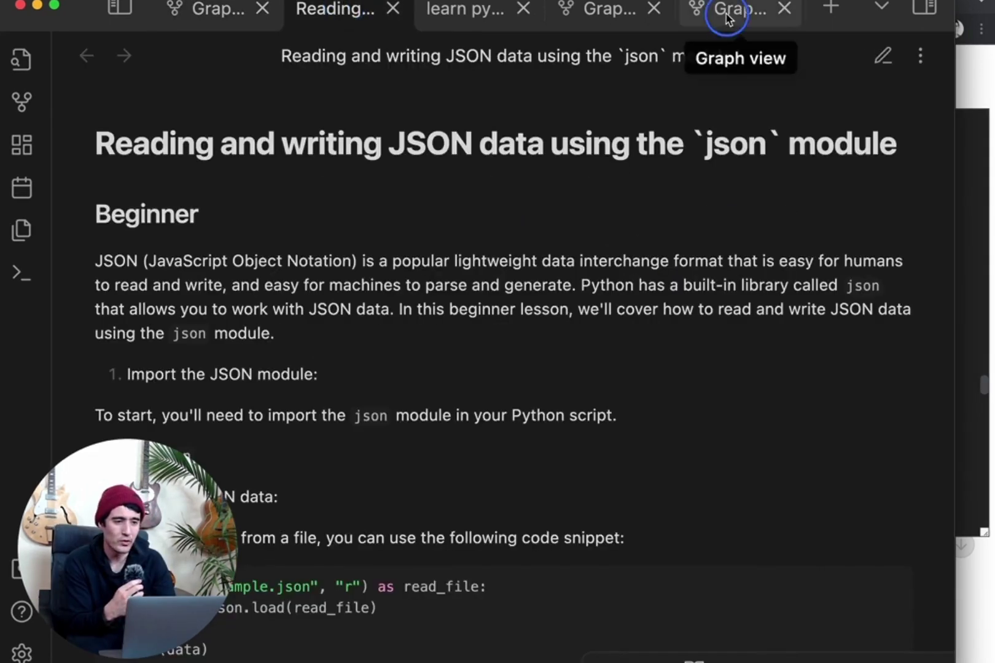
Step: Check the graph view, then show the learn python gpt plugins note with its linked JSON lessons
left_click(726, 15)
left_click(473, 23)
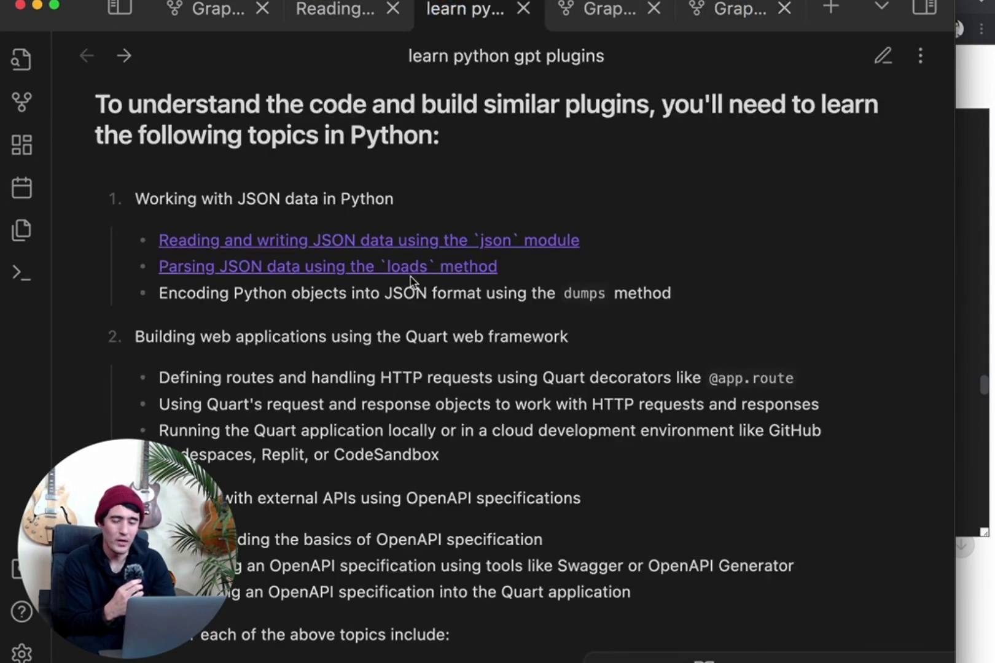